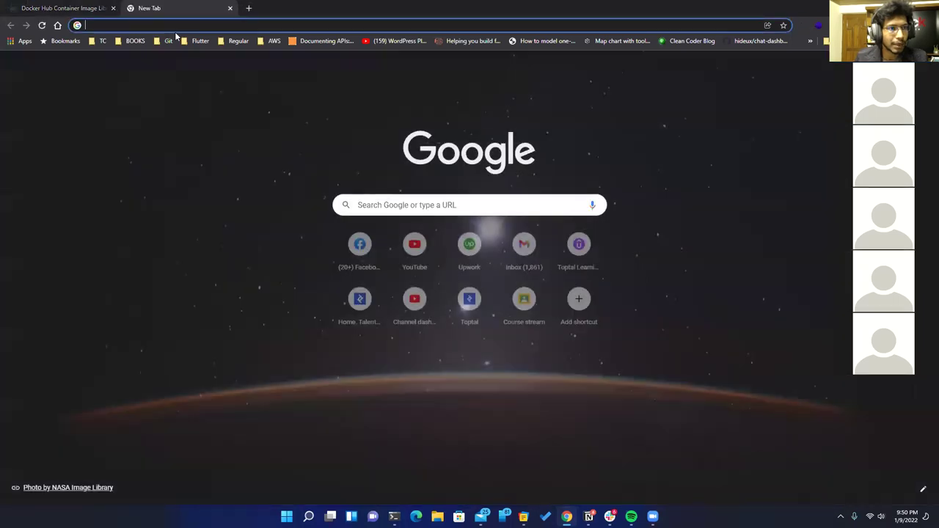
# Search the web for docker and open the official docker.com website
pyautogui.write('docker')
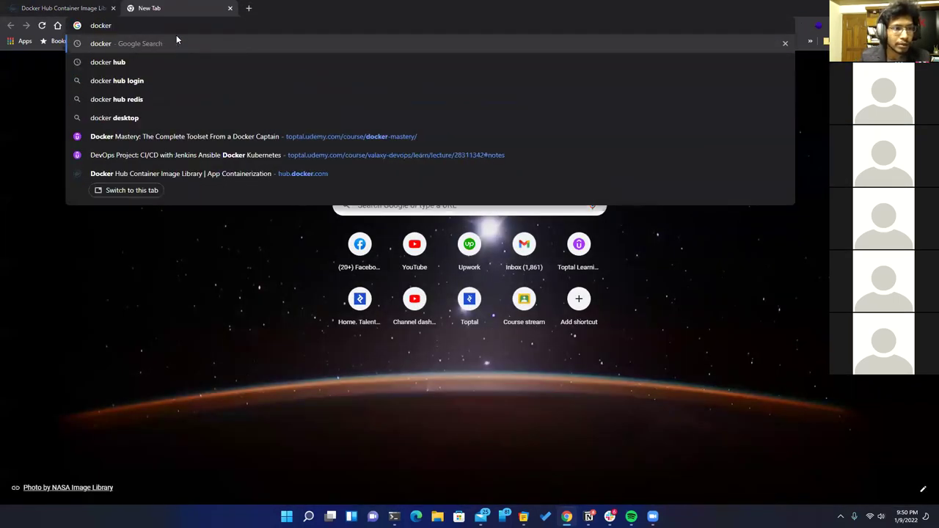
pyautogui.press('Return')
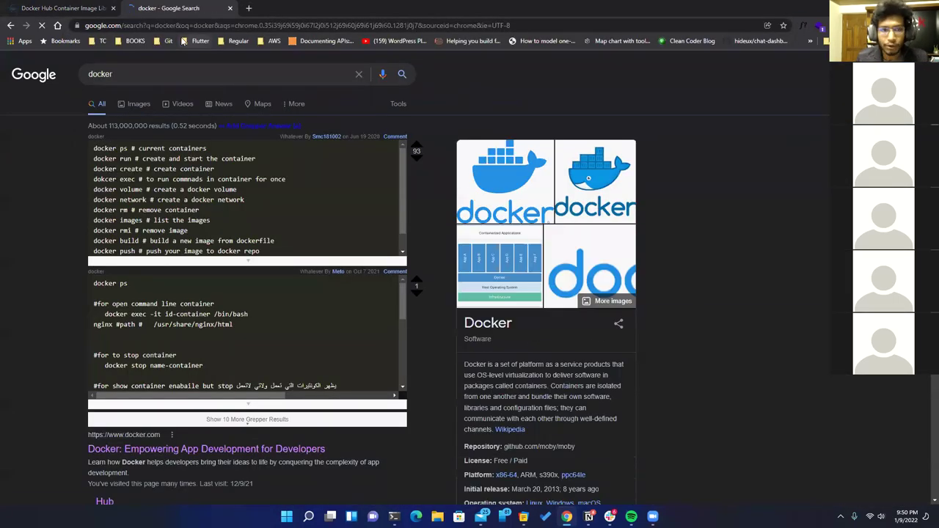
pyautogui.scroll(-3, 143, 268)
pyautogui.click(150, 254)
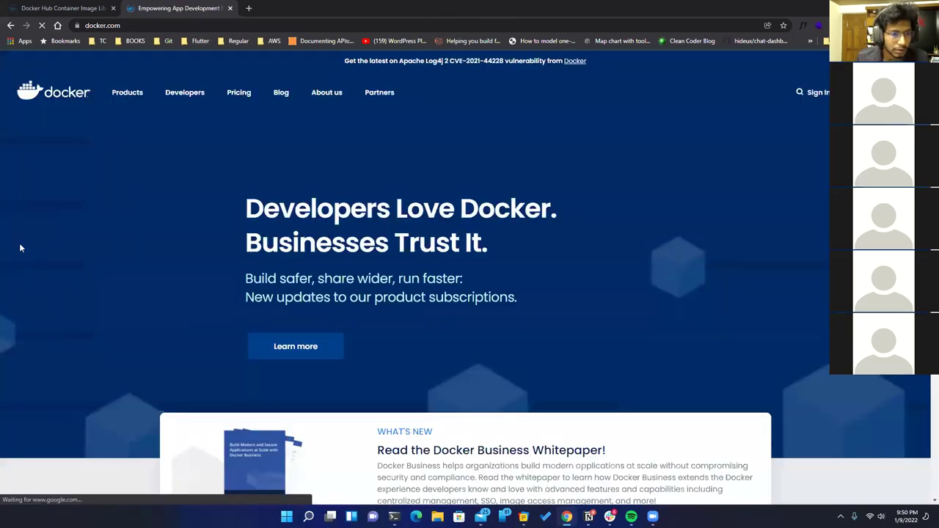
# Skim the Docker homepage and open the Docker Desktop product page
pyautogui.scroll(-2, 77, 206)
pyautogui.scroll(-8, 76, 208)
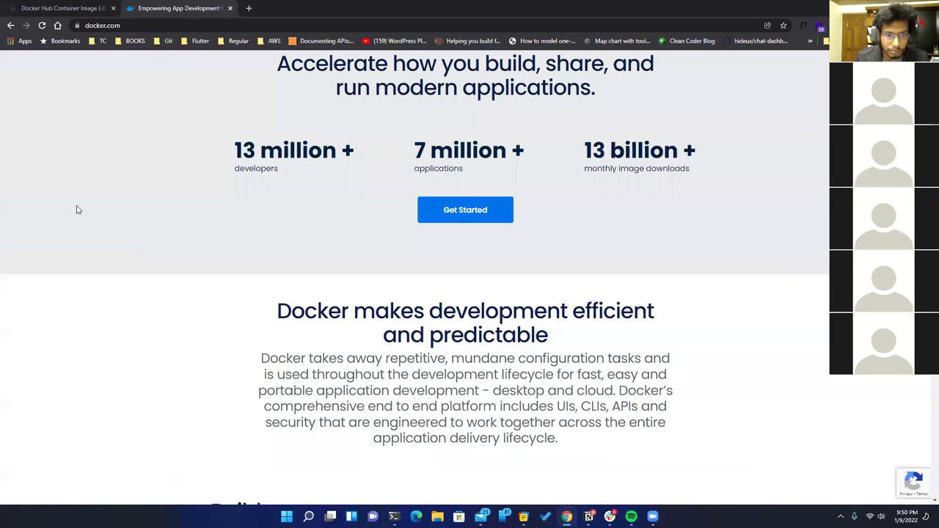
pyautogui.scroll(9, 76, 208)
pyautogui.scroll(2, 91, 249)
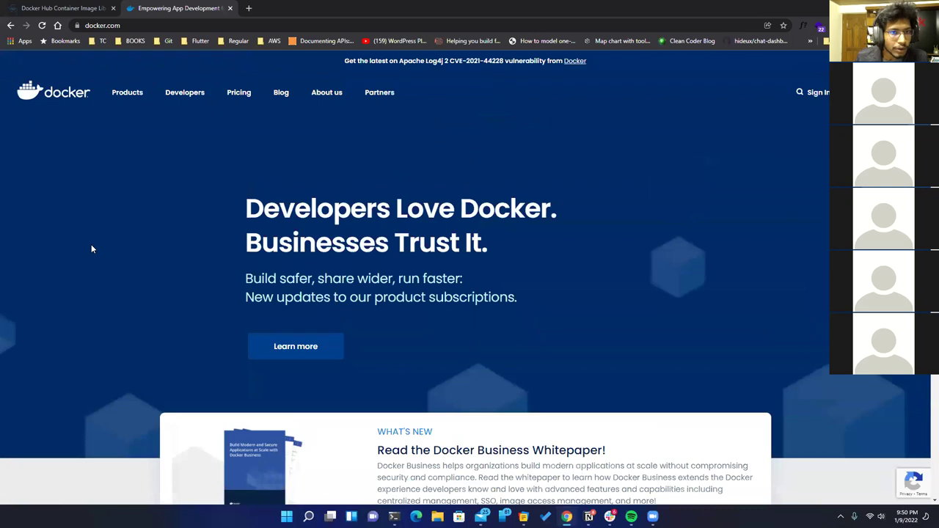
pyautogui.moveTo(179, 94)
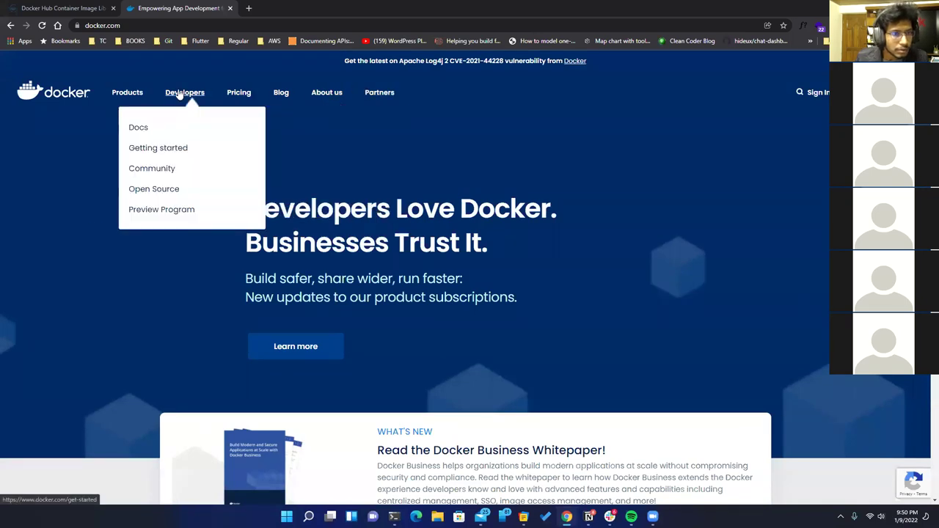
pyautogui.moveTo(127, 93)
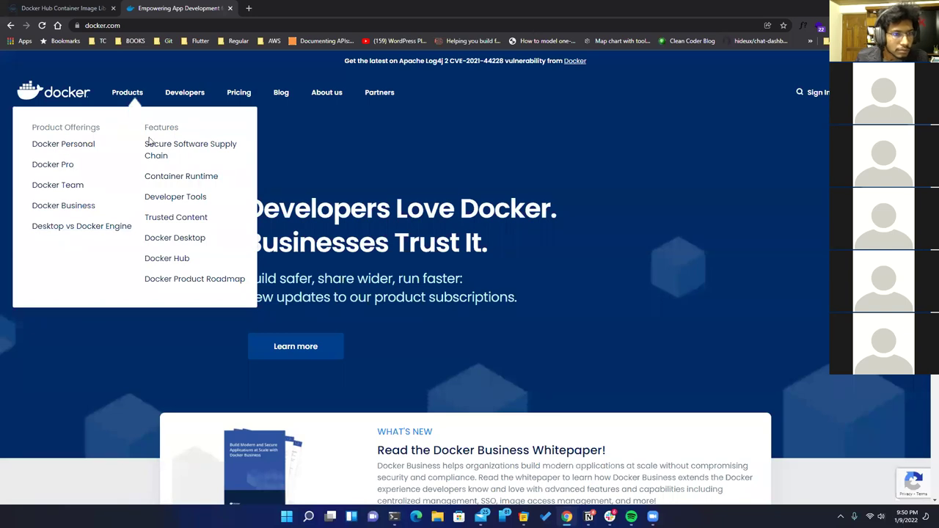
pyautogui.click(188, 244)
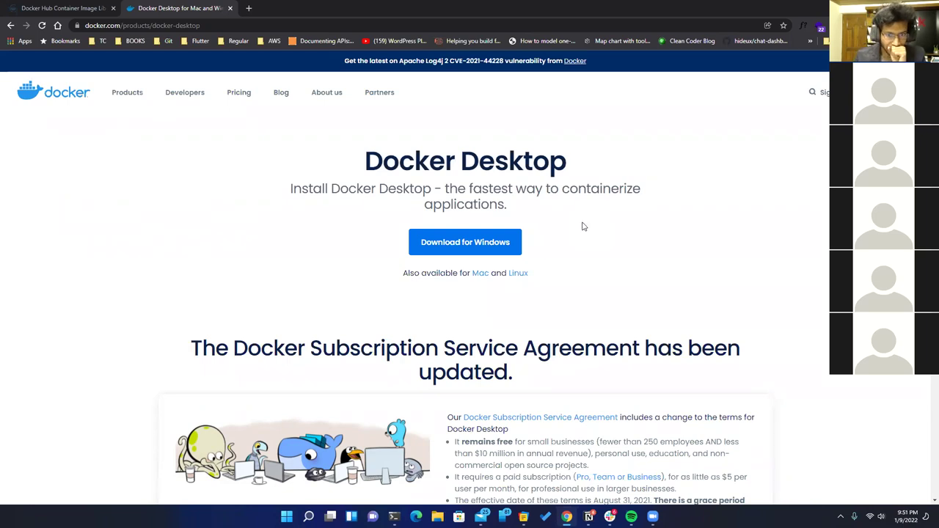
# Look over the Docker Desktop download page and close it to return to Docker Hub
pyautogui.scroll(-2, 272, 204)
pyautogui.scroll(-4, 272, 198)
pyautogui.scroll(6, 268, 195)
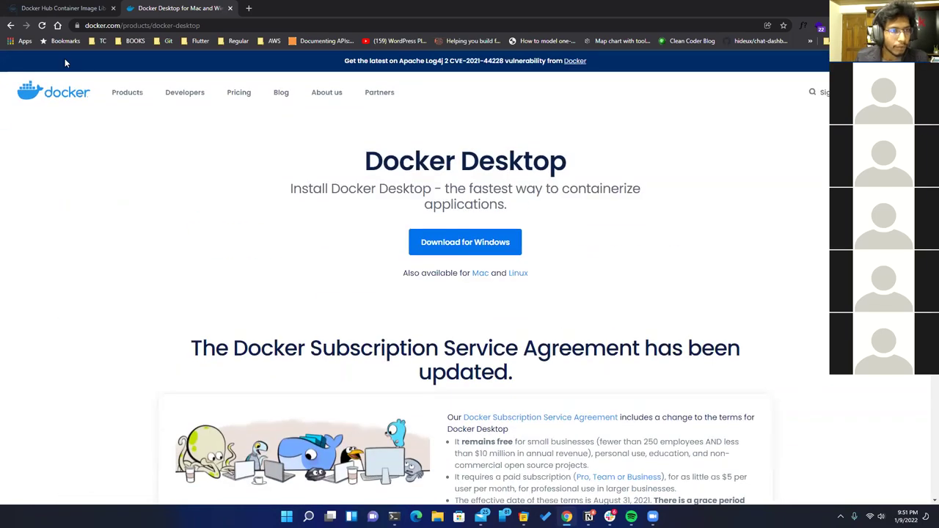
pyautogui.click(229, 8)
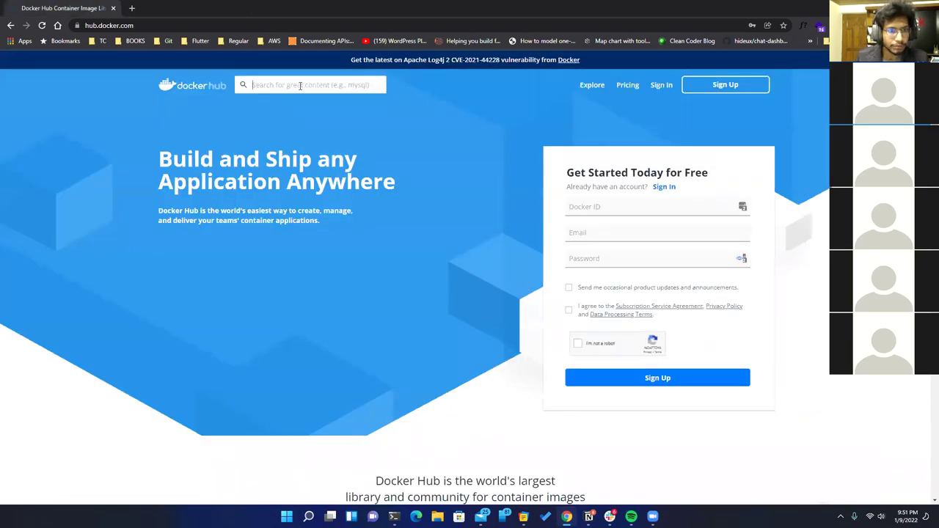
# Switch to Docker Desktop, view its list of containers and close the duplicate dashboard window
pyautogui.click(841, 516)
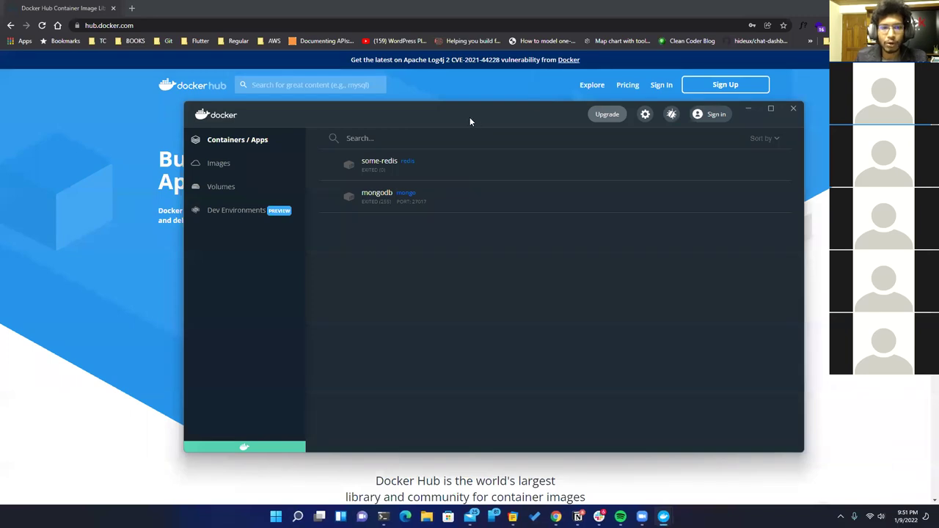
pyautogui.moveTo(469, 121); pyautogui.dragTo(444, 107)
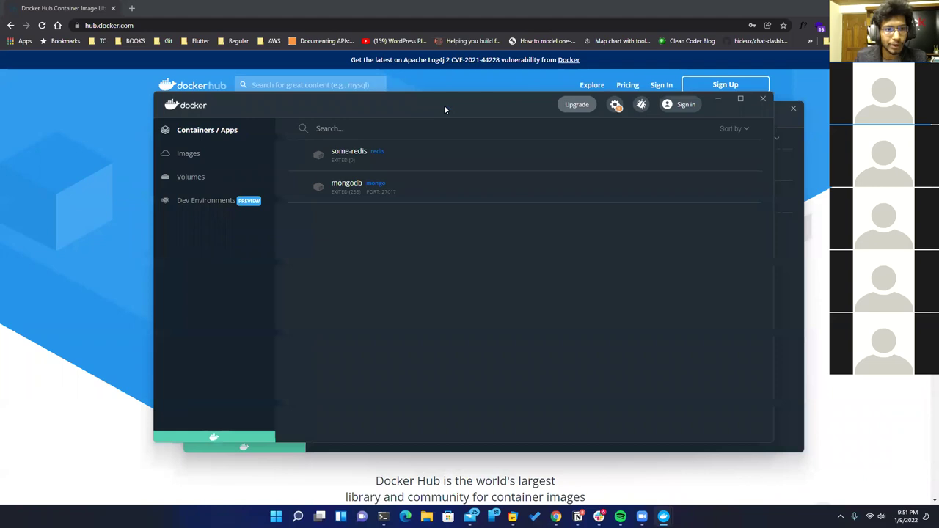
pyautogui.moveTo(361, 100); pyautogui.dragTo(353, 90)
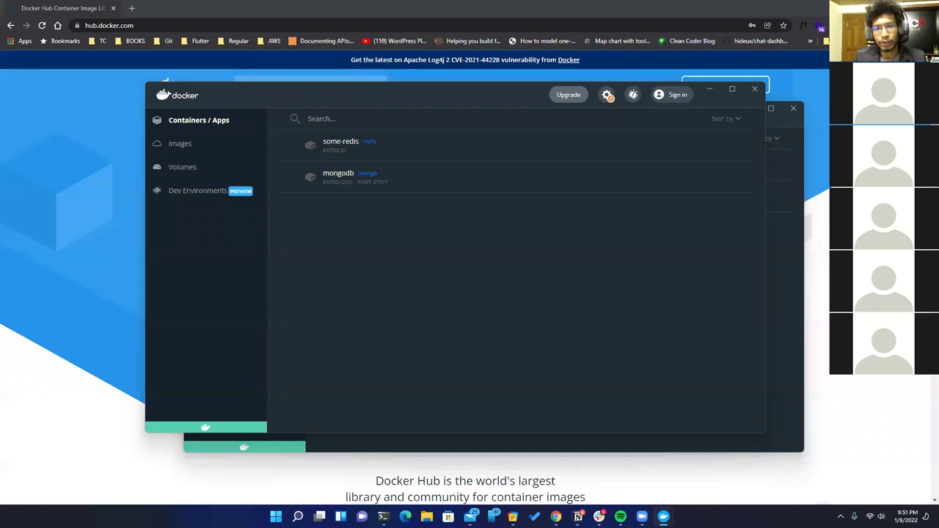
pyautogui.moveTo(461, 100); pyautogui.dragTo(475, 100)
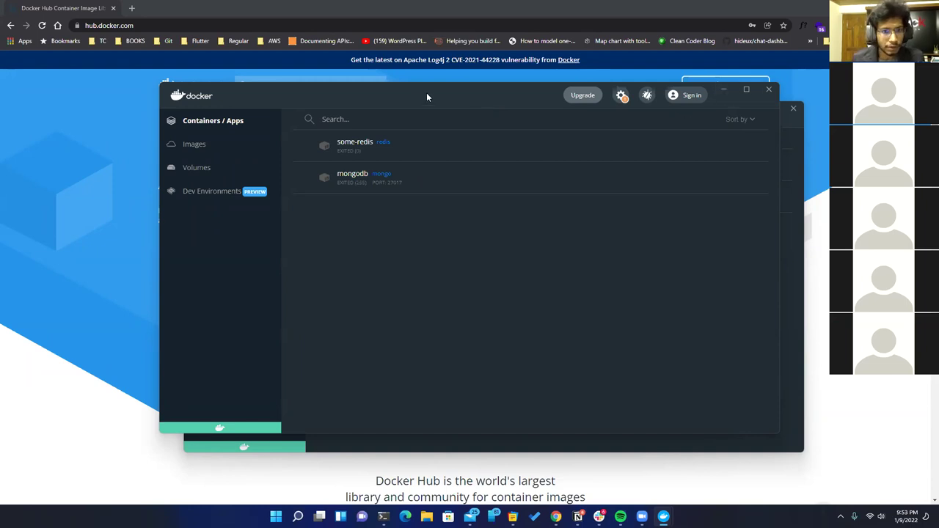
pyautogui.click(767, 89)
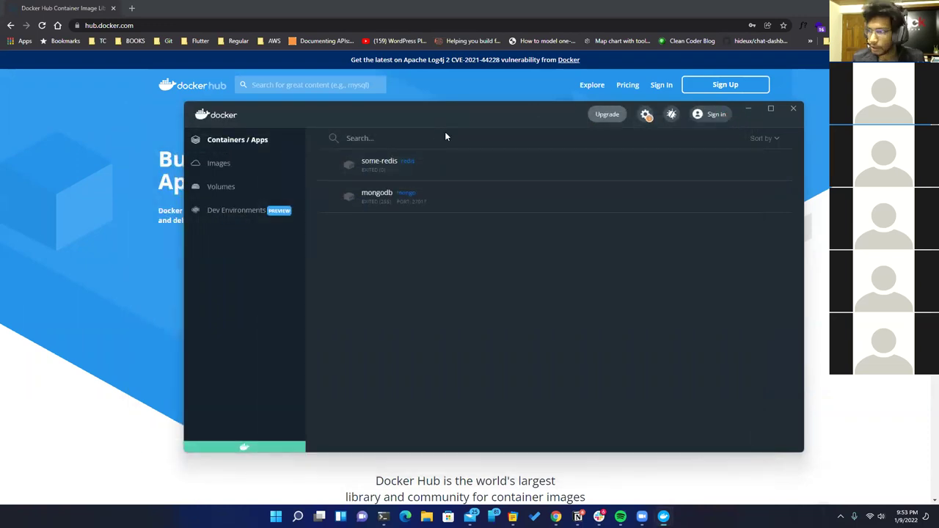
# Return to Docker Hub in the browser, search for ubuntu and open the official ubuntu image page
pyautogui.click(140, 140)
pyautogui.click(299, 85)
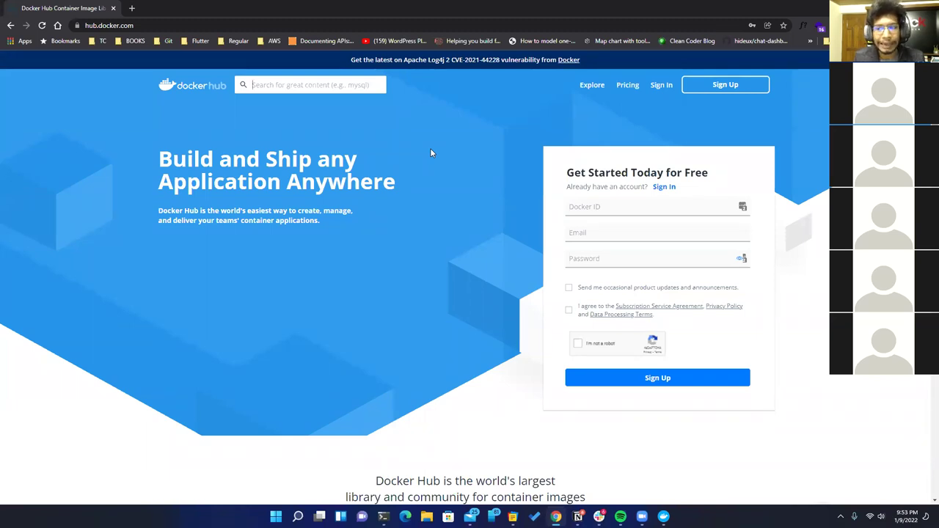
pyautogui.write('ubuntu')
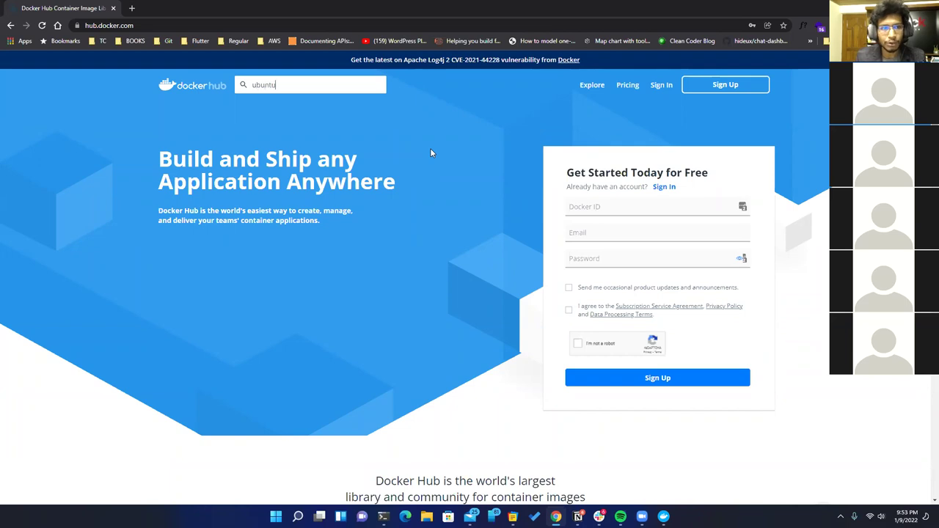
pyautogui.press('Return')
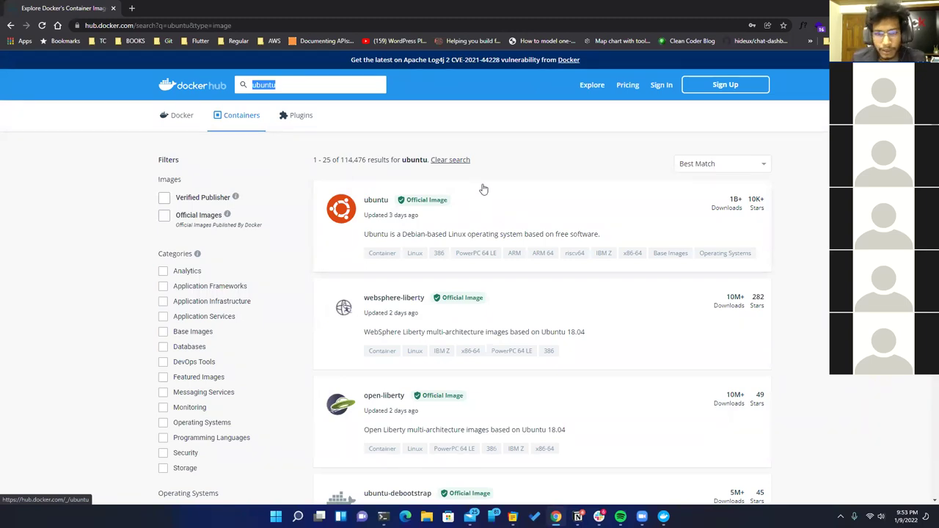
pyautogui.scroll(-1, 488, 192)
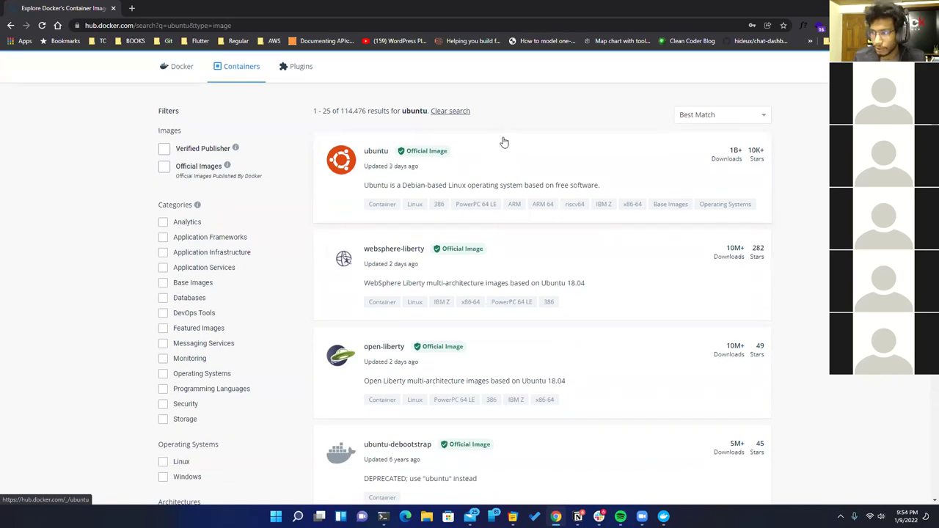
pyautogui.click(375, 151)
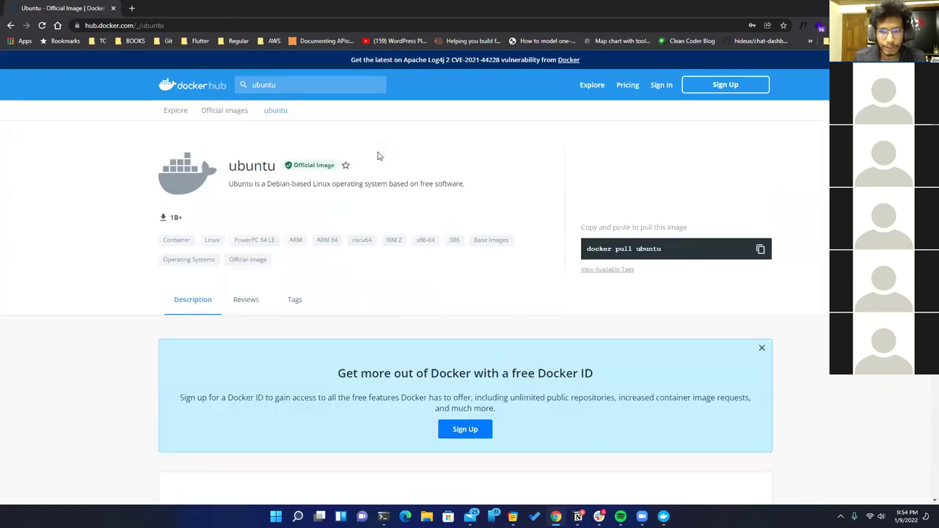
# Copy the ubuntu image's pull command and look through its supported tags and reference information
pyautogui.scroll(-1, 379, 155)
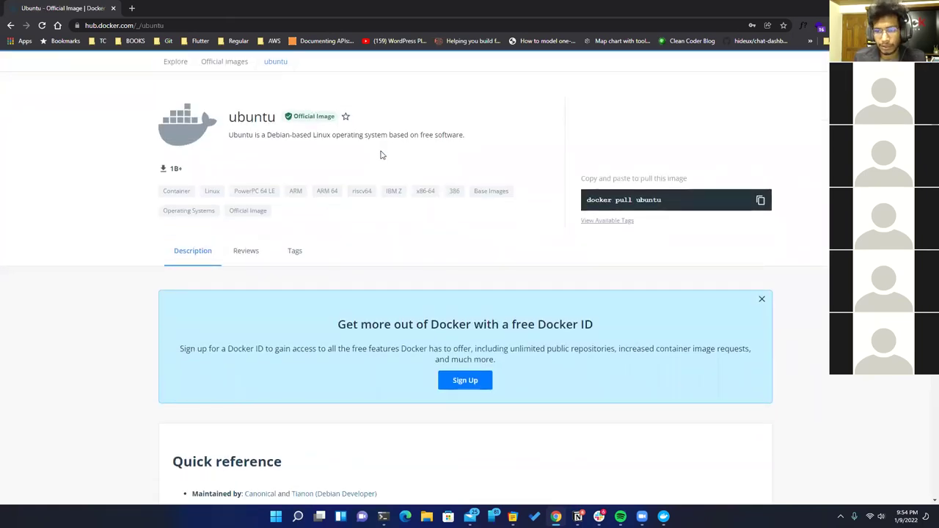
pyautogui.click(760, 202)
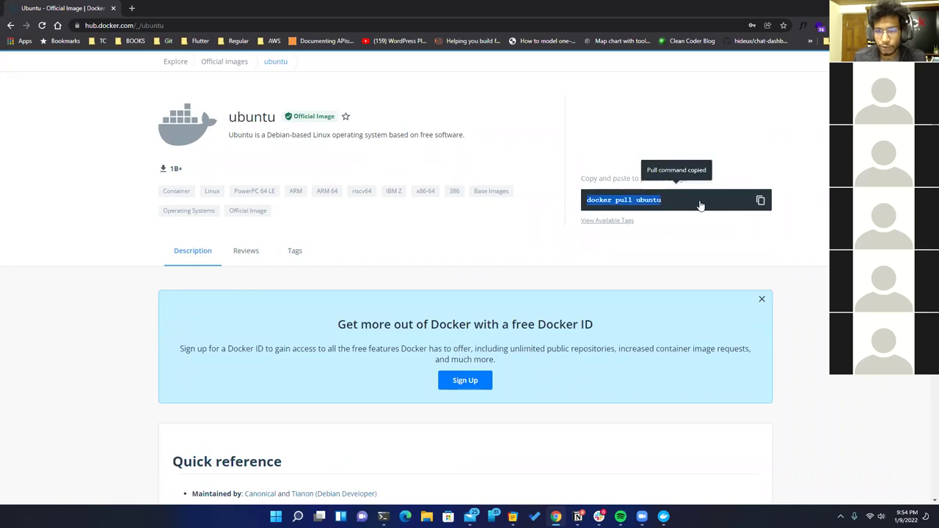
pyautogui.scroll(-1, 402, 368)
pyautogui.scroll(-10, 399, 370)
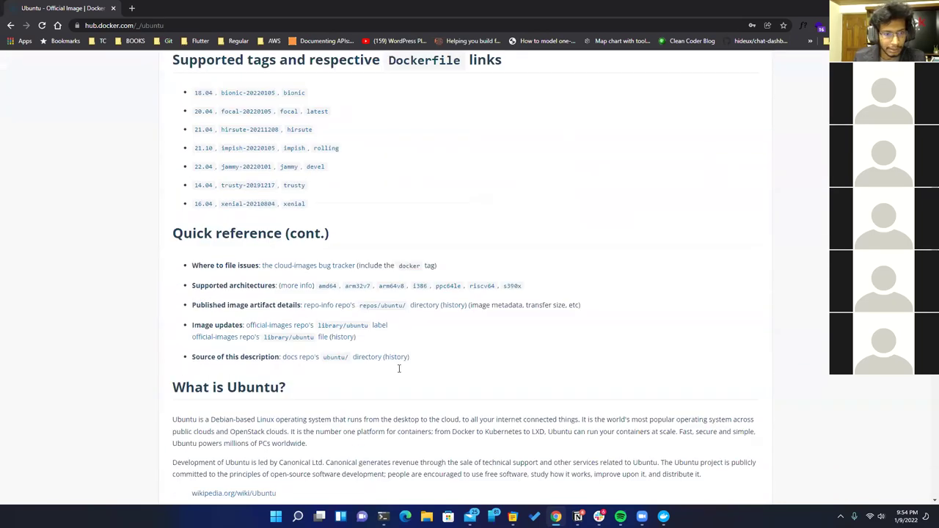
pyautogui.scroll(8, 400, 387)
pyautogui.scroll(3, 402, 396)
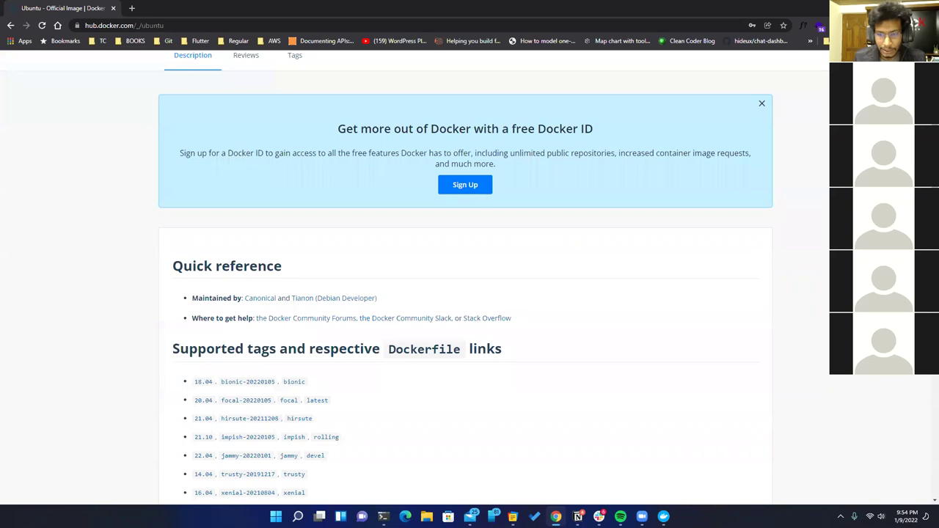
# Switch to Windows PowerShell and paste the copied docker pull ubuntu command into a new session
pyautogui.click(382, 517)
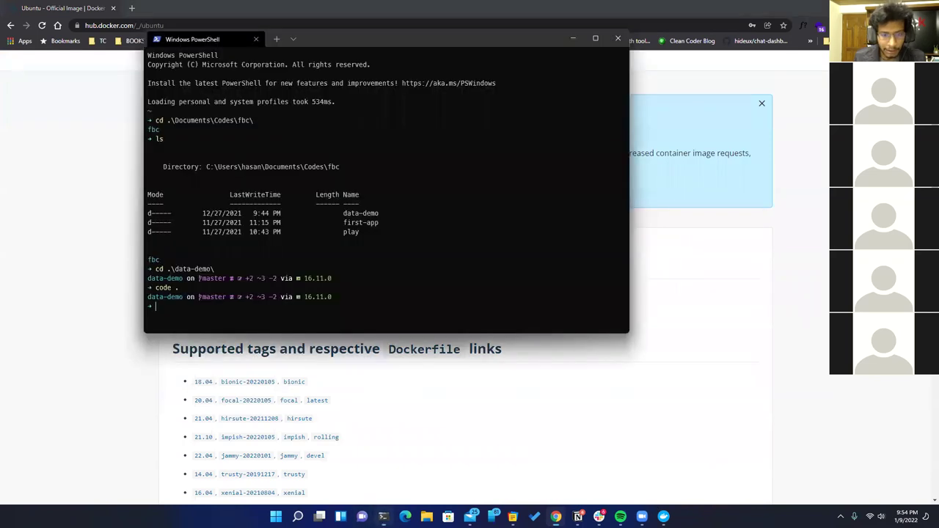
pyautogui.click(277, 43)
pyautogui.hotkey('ctrl', 'v')
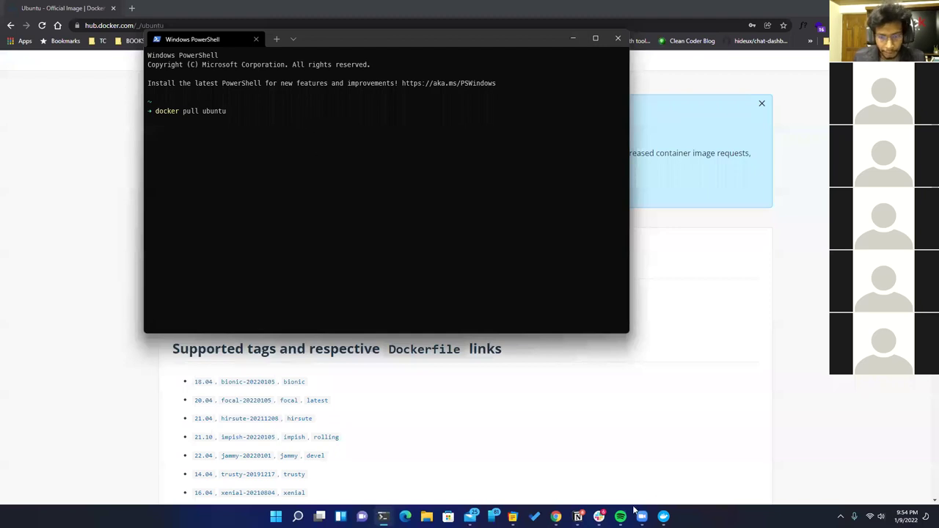
# In Docker Desktop, view the local images and remote repositories, dismiss the sign-in dialog and minimize the dashboard
pyautogui.click(662, 517)
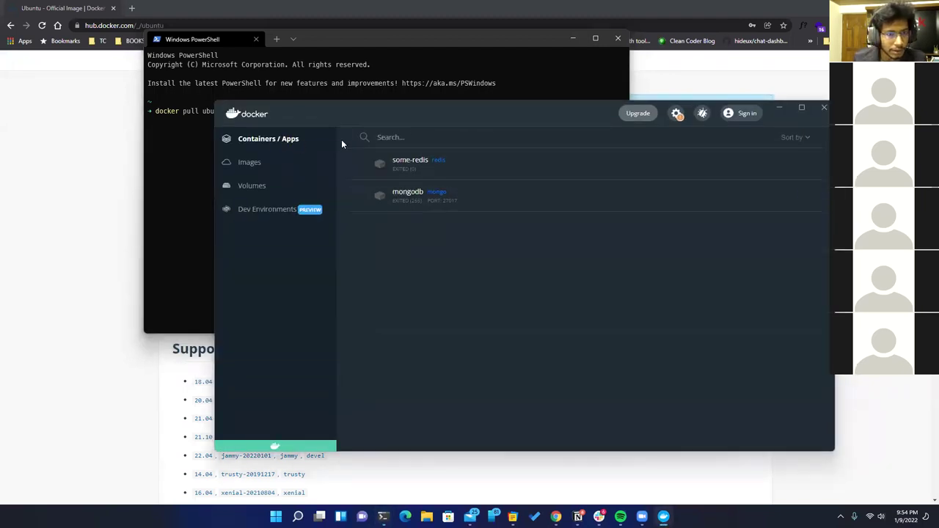
pyautogui.click(249, 162)
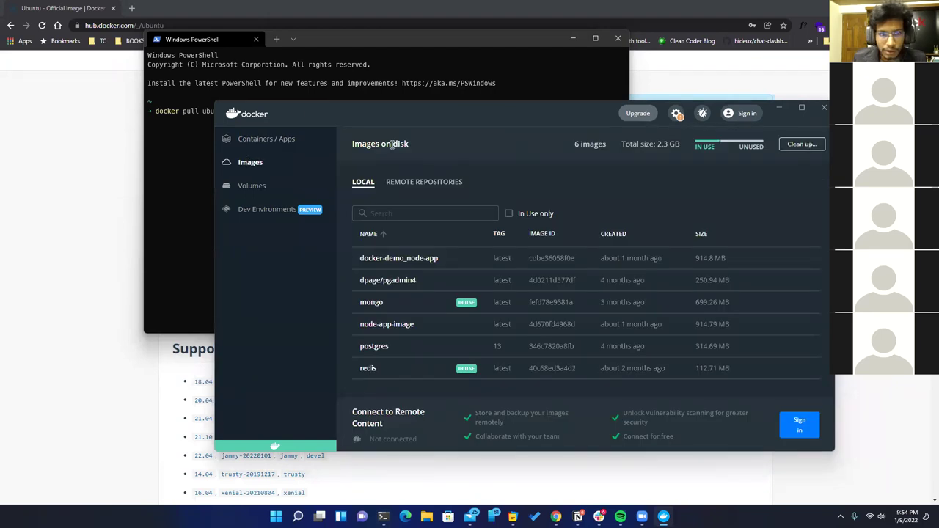
pyautogui.click(432, 182)
pyautogui.click(585, 380)
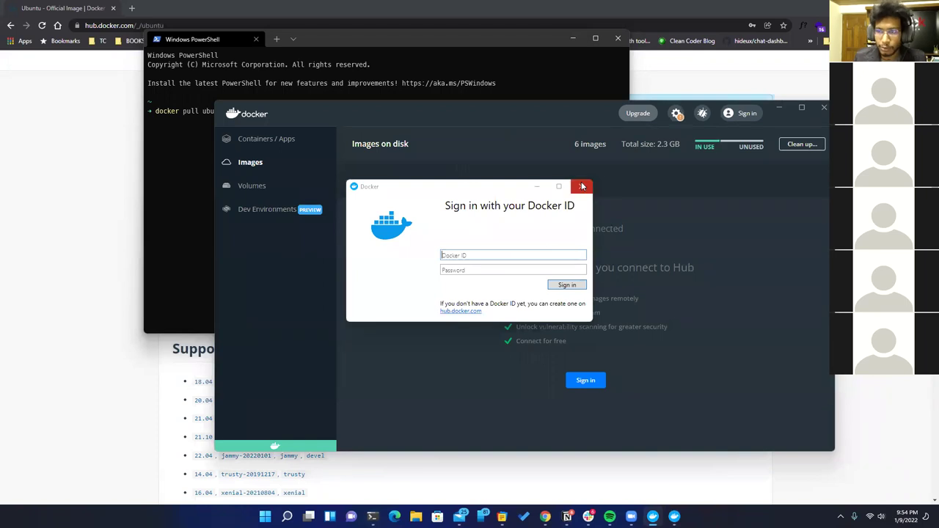
pyautogui.click(582, 186)
pyautogui.moveTo(558, 111); pyautogui.dragTo(528, 109)
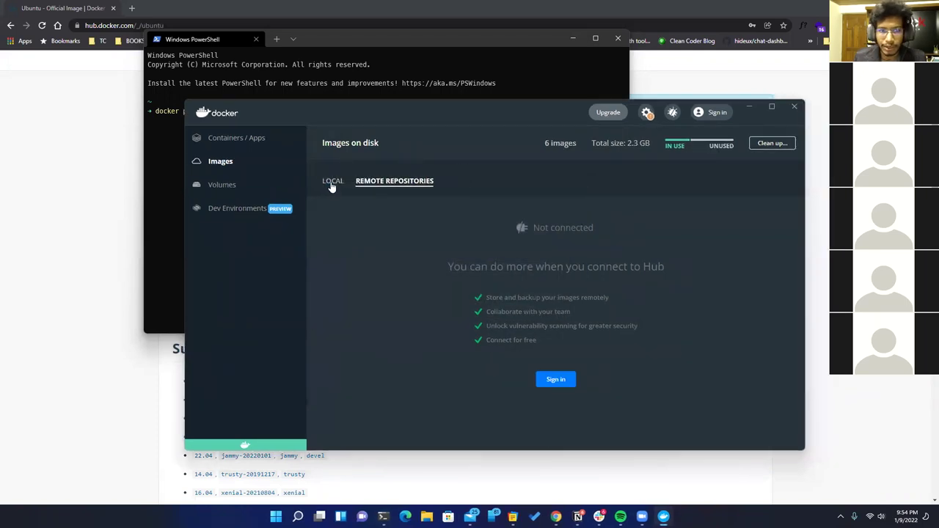
pyautogui.click(331, 186)
pyautogui.click(749, 107)
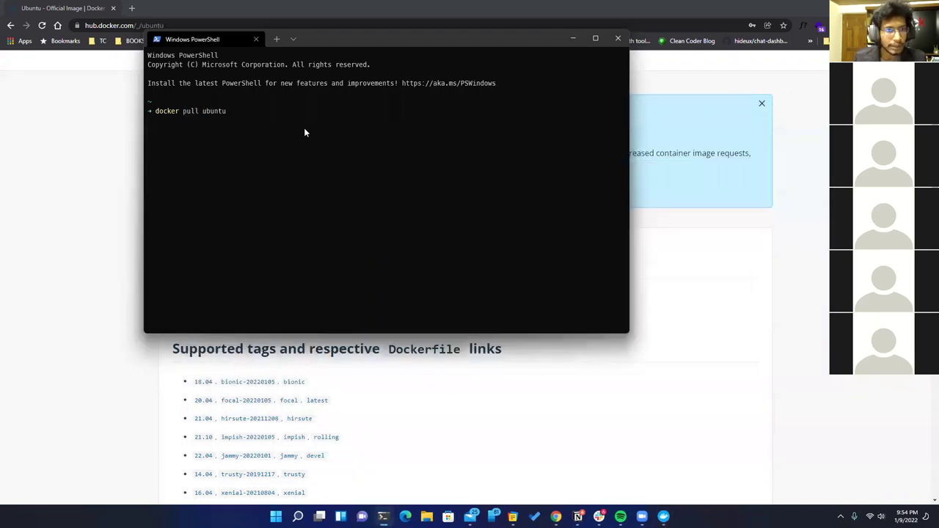
# Run docker pull ubuntu in PowerShell, enlarge the terminal text and reposition its window
pyautogui.press('Return')
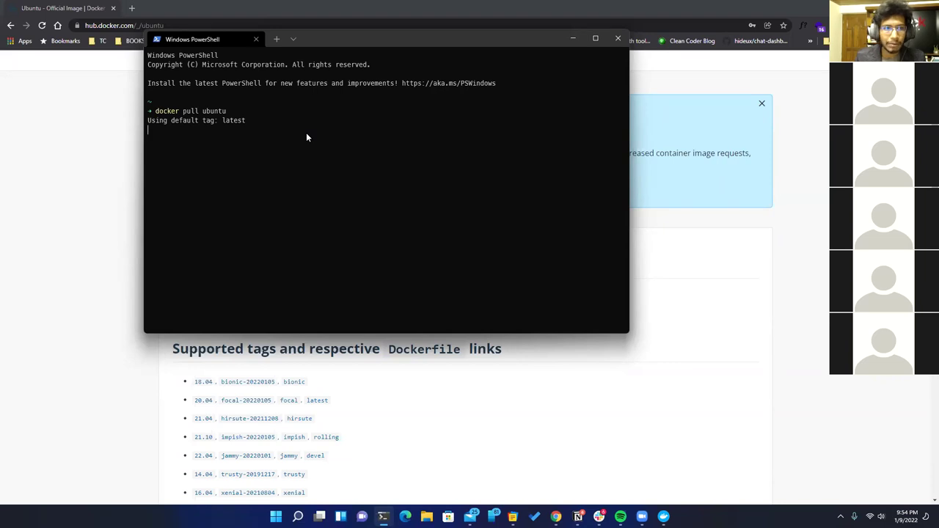
pyautogui.hotkey('ctrl', '=')
pyautogui.hotkey('ctrl', '=')
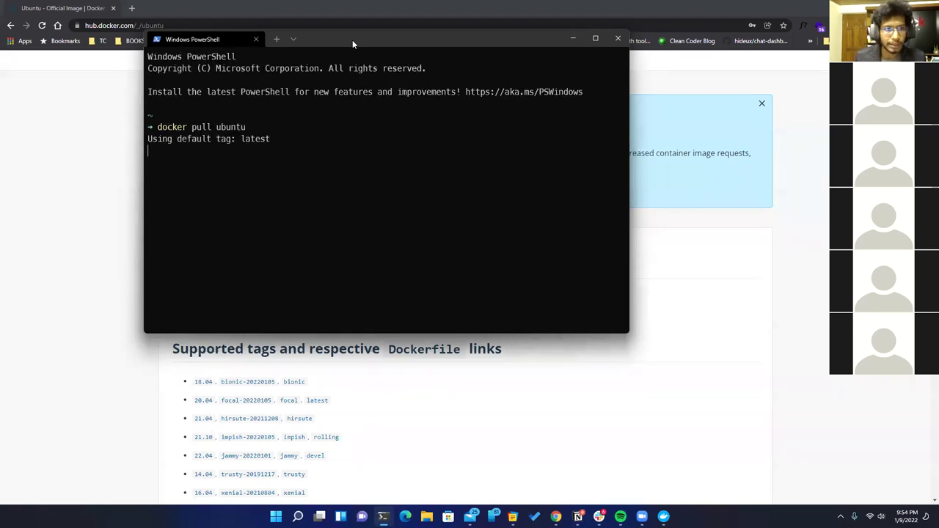
pyautogui.moveTo(352, 39); pyautogui.dragTo(419, 50)
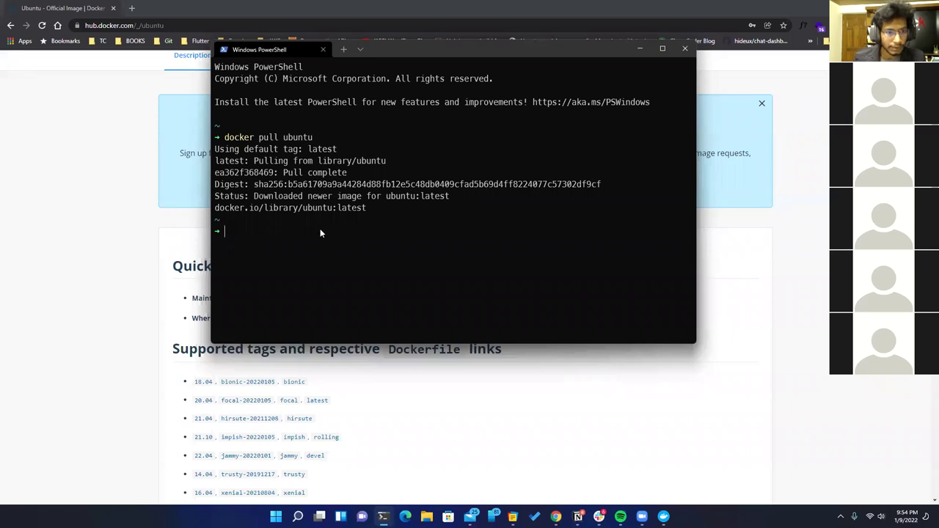
# Run docker images to list the local images and highlight the ubuntu entry in the output
pyautogui.write('do')
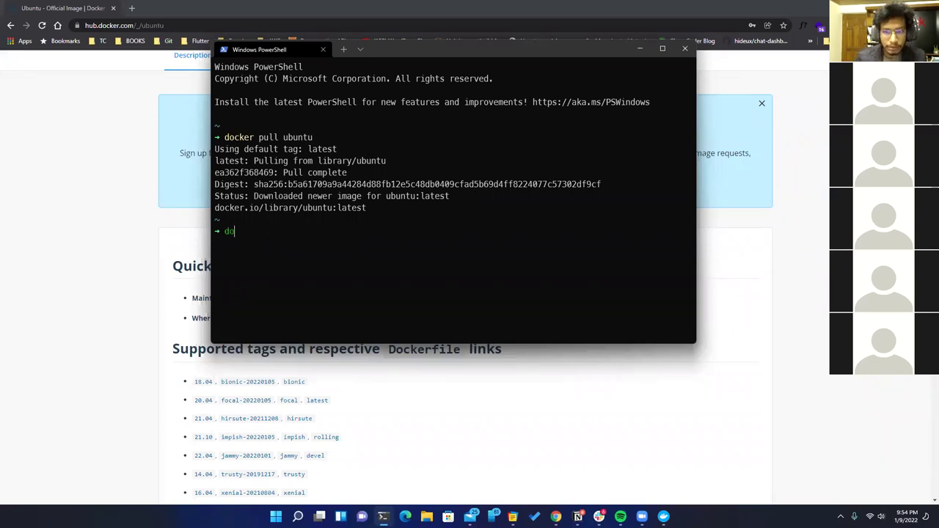
pyautogui.write('cker images')
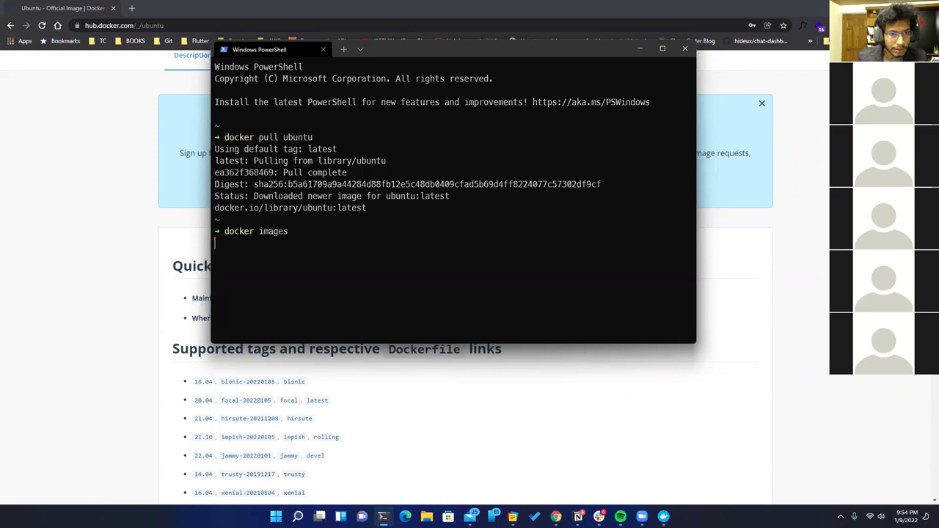
pyautogui.press('Return')
pyautogui.doubleClick(229, 231)
pyautogui.rightClick(252, 245)
# Start an interactive container from the ubuntu image by running docker run -it ubuntu
pyautogui.write('do')
pyautogui.press('BackSpace')
pyautogui.write('ok')
pyautogui.press('BackSpace')
pyautogui.write('cke')
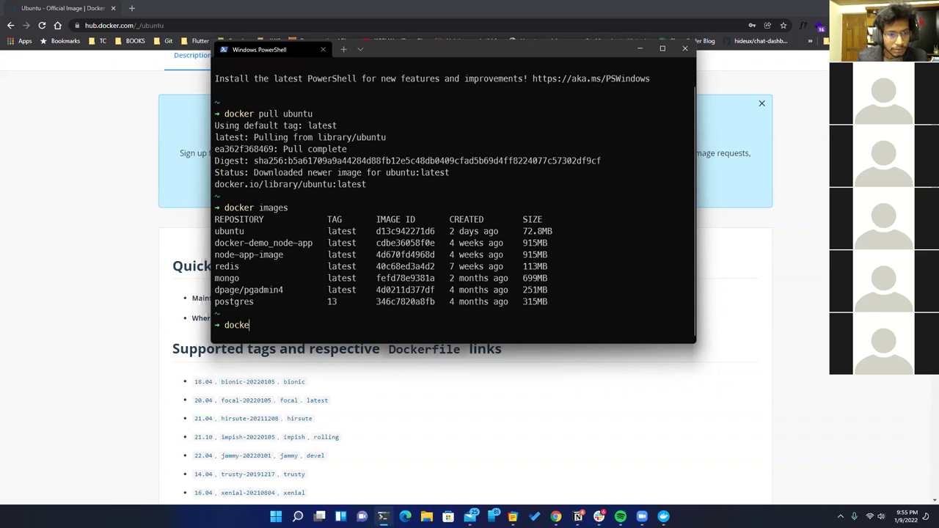
pyautogui.write('r run -it')
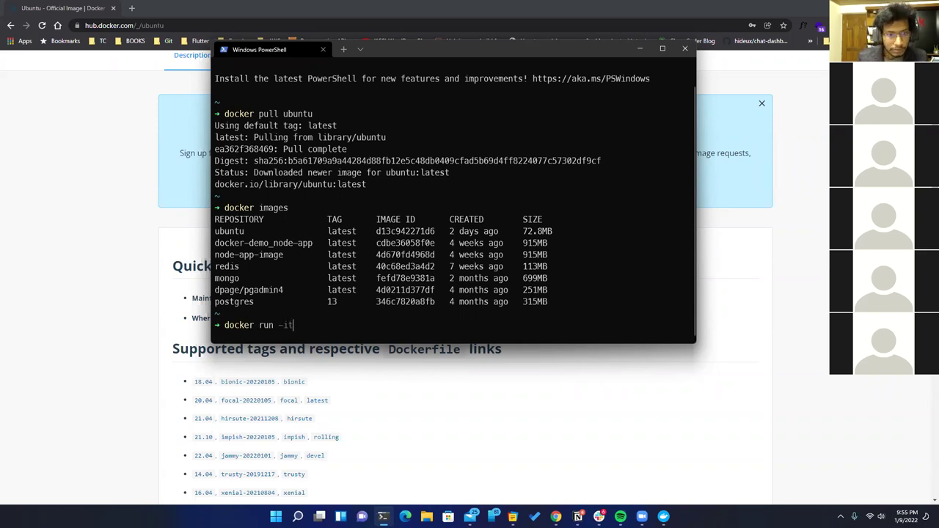
pyautogui.write(' ubuntu')
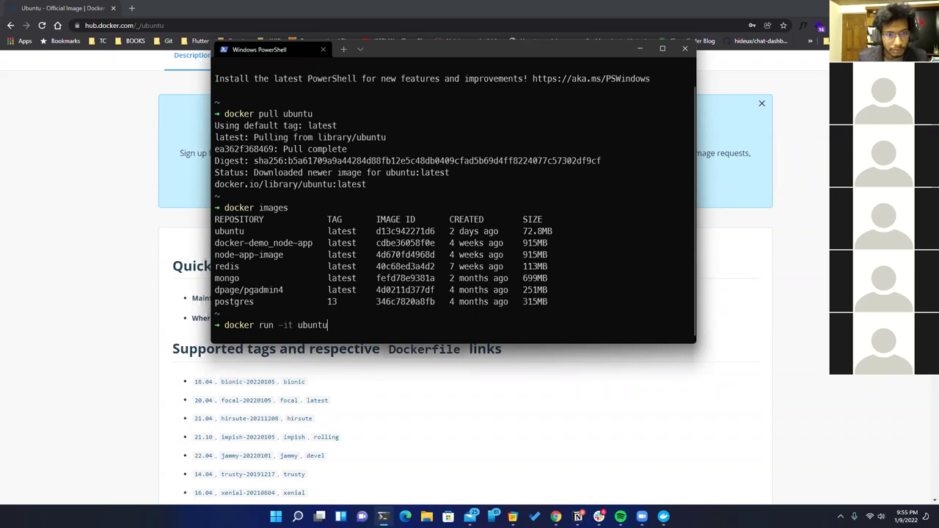
pyautogui.press('Return')
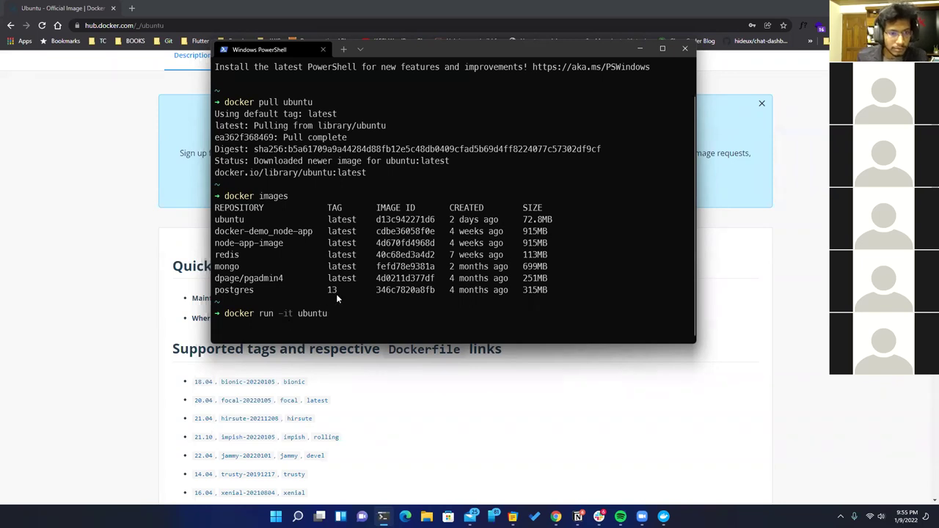
# Move the terminal window slightly lower and examine the docker pull and docker run commands and the container's root prompt
pyautogui.doubleClick(250, 325)
pyautogui.moveTo(235, 91); pyautogui.dragTo(297, 253)
pyautogui.click(341, 328)
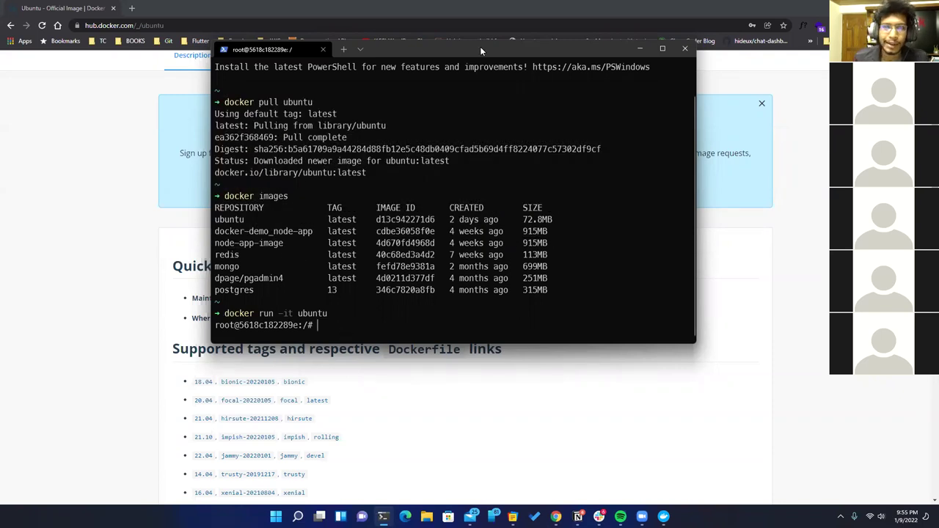
pyautogui.moveTo(483, 50); pyautogui.dragTo(486, 69)
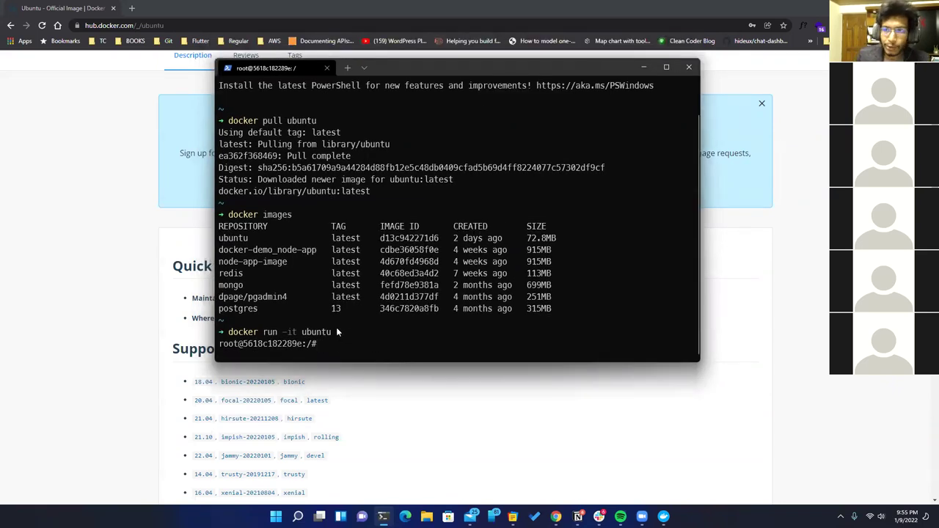
pyautogui.moveTo(228, 120); pyautogui.dragTo(317, 122)
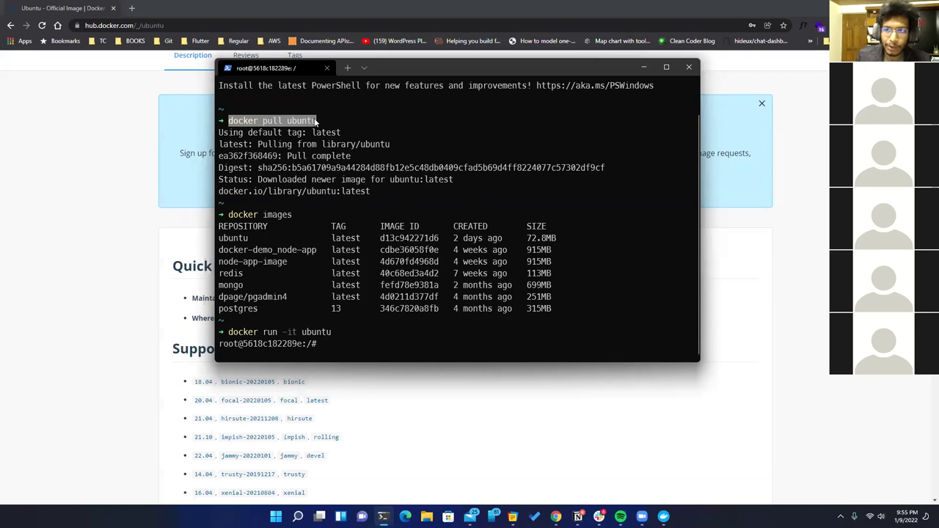
pyautogui.moveTo(223, 331); pyautogui.dragTo(323, 339)
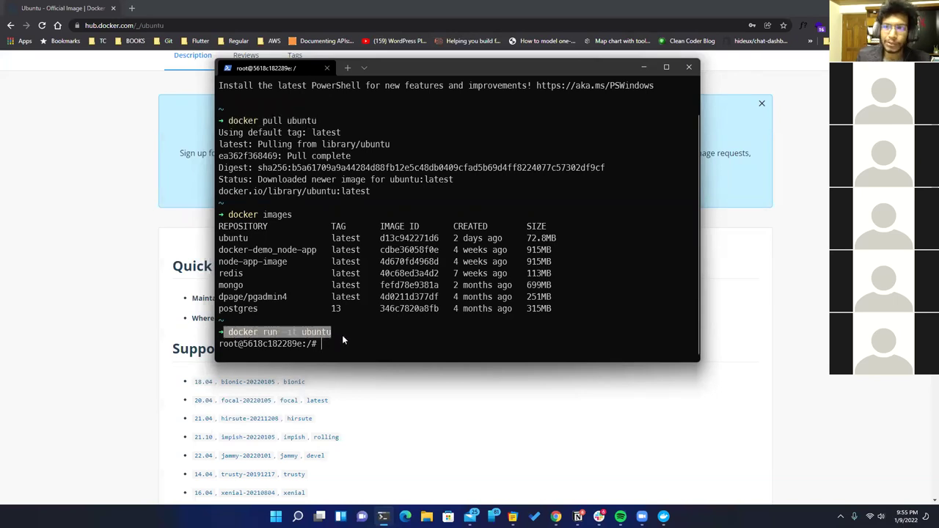
pyautogui.click(338, 334)
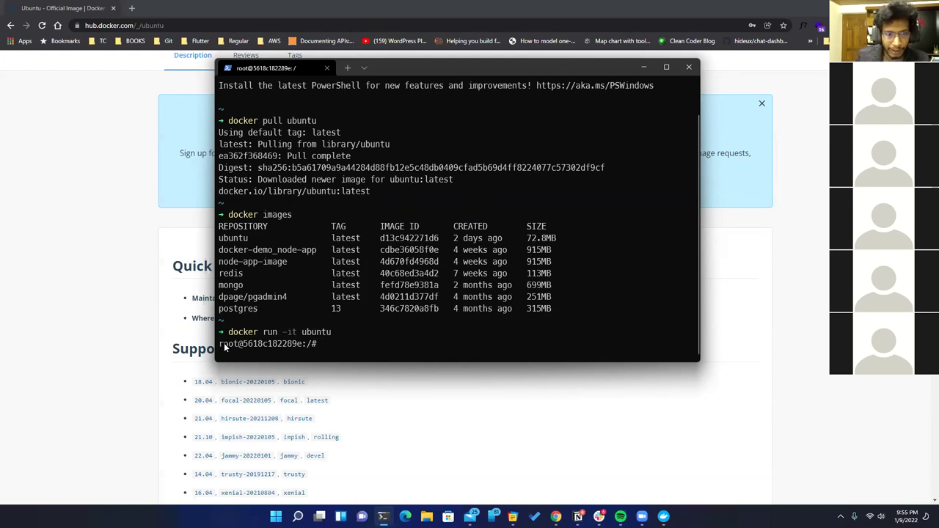
pyautogui.moveTo(227, 331); pyautogui.dragTo(331, 333)
pyautogui.moveTo(220, 344); pyautogui.dragTo(309, 351)
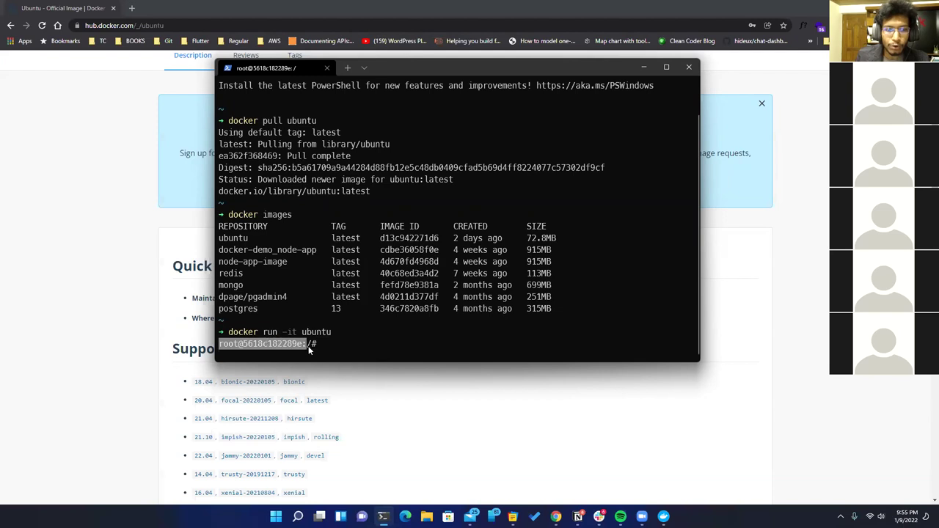
pyautogui.click(323, 346)
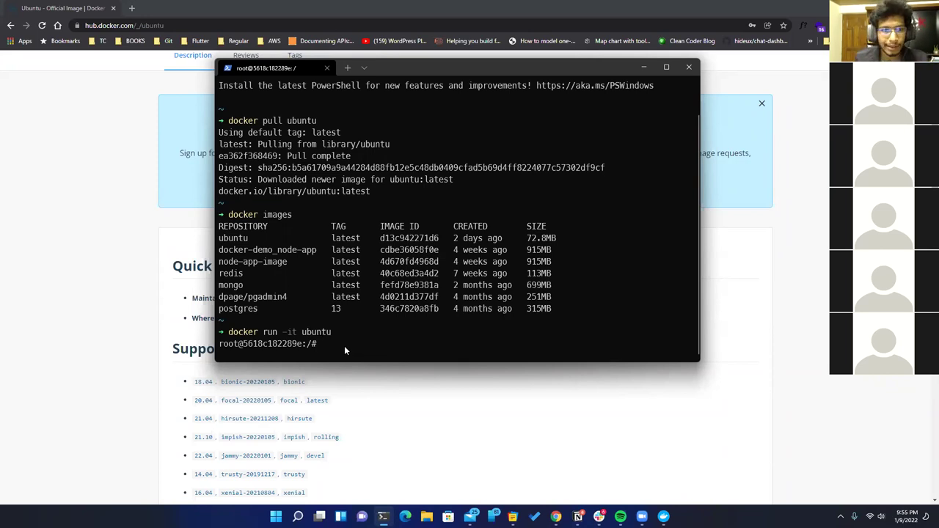
pyautogui.moveTo(219, 345); pyautogui.dragTo(356, 348)
pyautogui.click(355, 348)
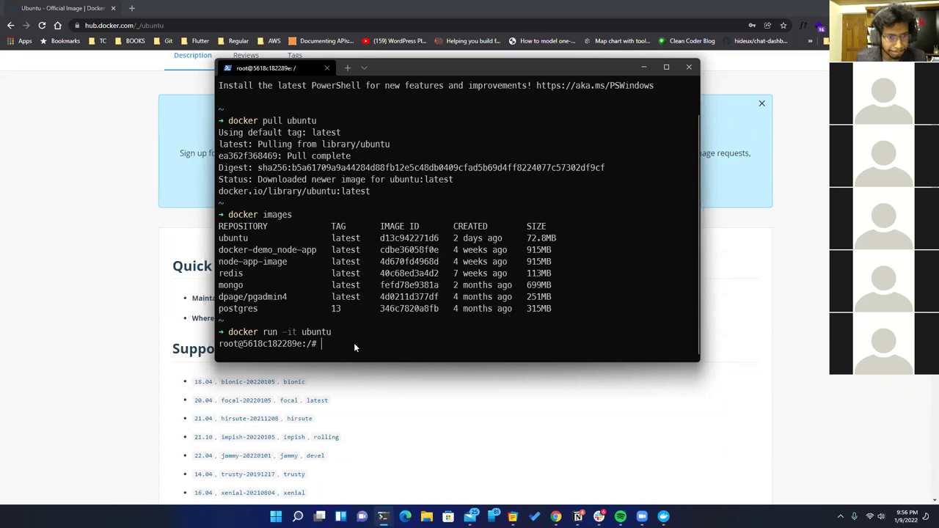
# Inside the container, run pwd and ls to examine the working directory and its folders
pyautogui.write('pwd')
pyautogui.press('Return')
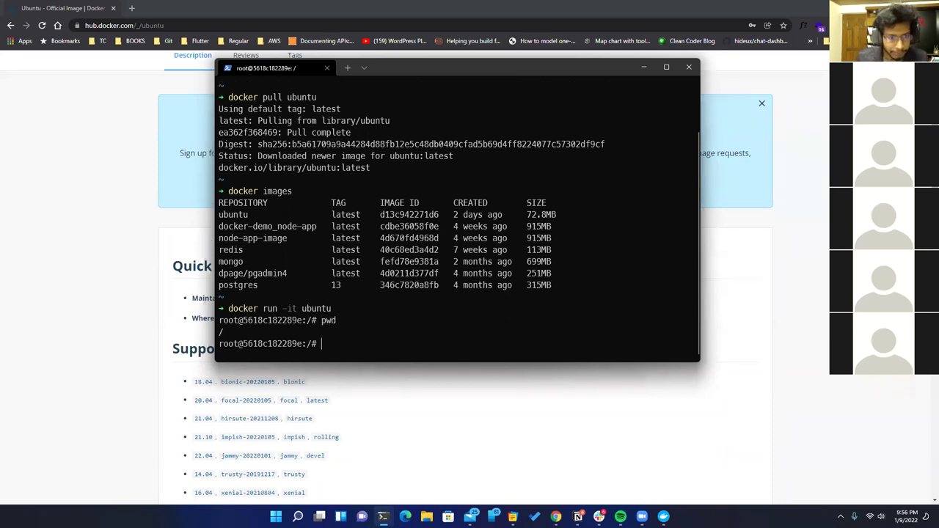
pyautogui.write('ls')
pyautogui.press('Return')
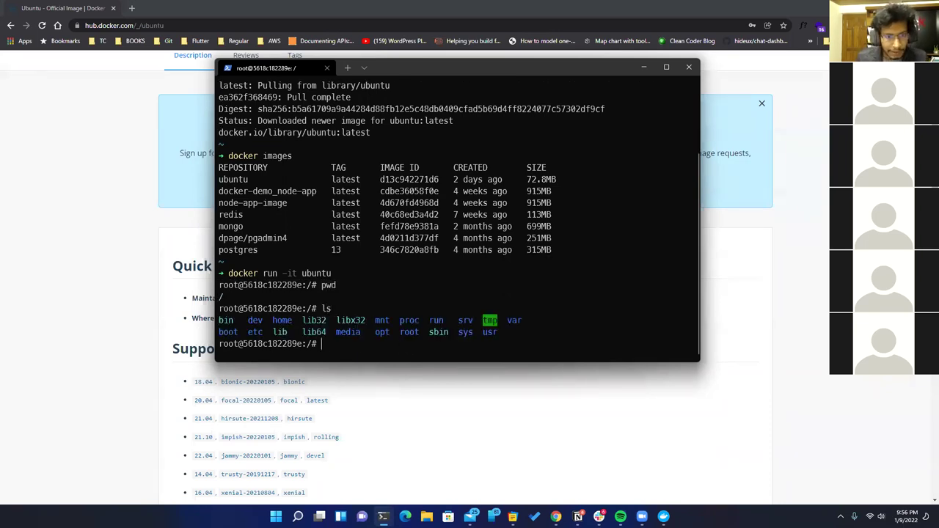
pyautogui.moveTo(217, 317); pyautogui.dragTo(272, 319)
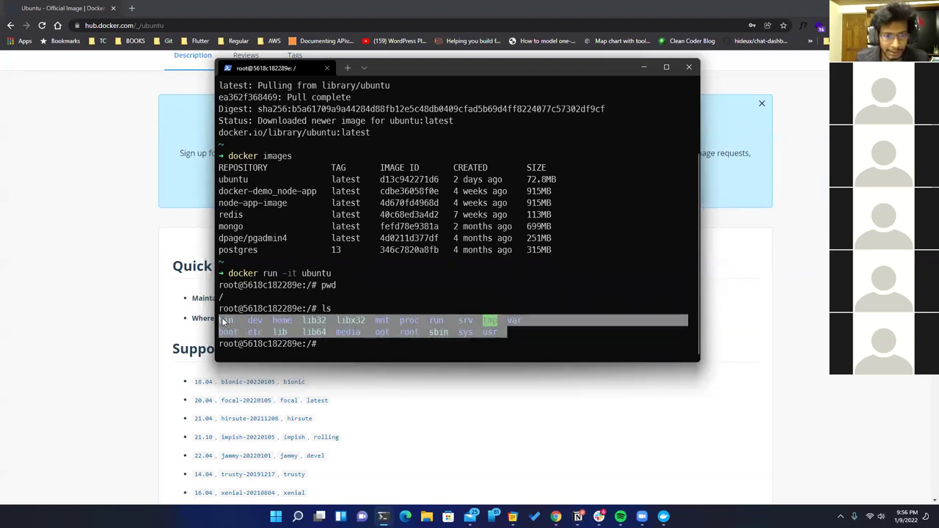
pyautogui.click(368, 346)
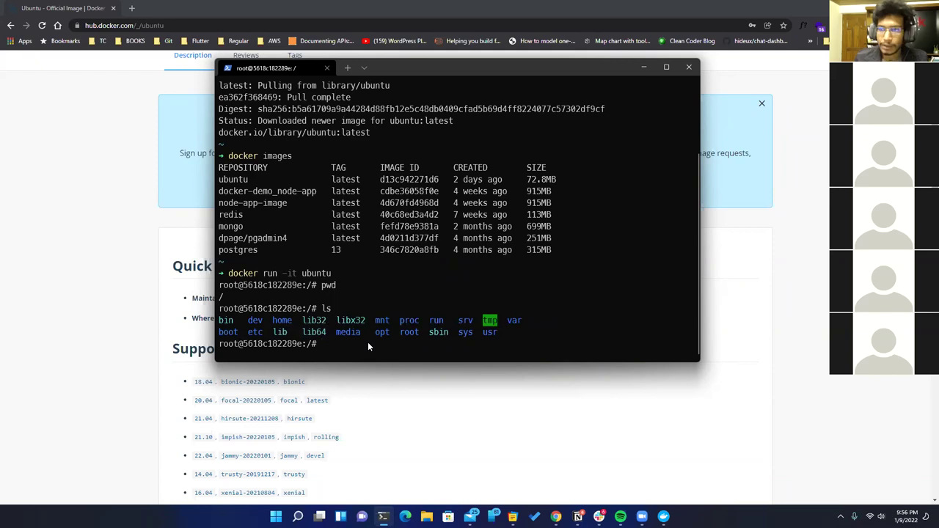
# Check the container's identity with hostname and whoami, comparing the host name with the ID in the prompt
pyautogui.write('hos')
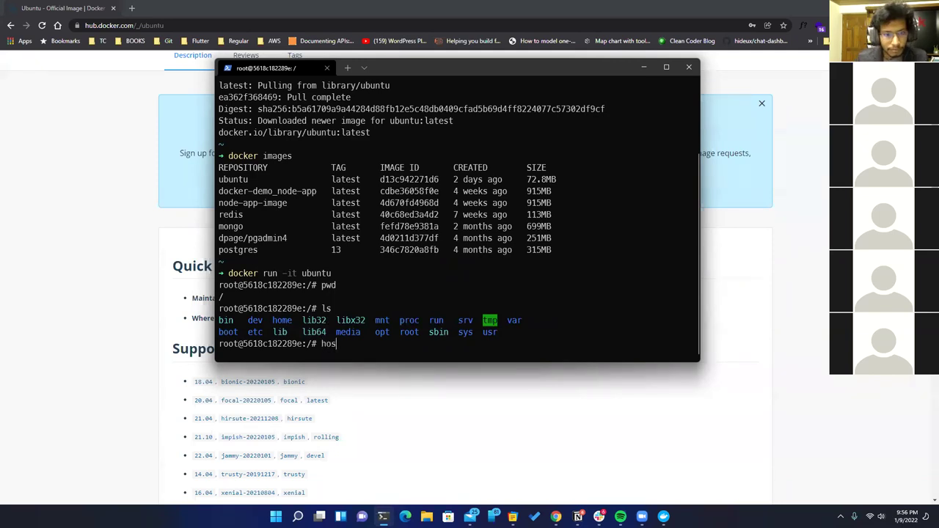
pyautogui.write('tname')
pyautogui.press('Return')
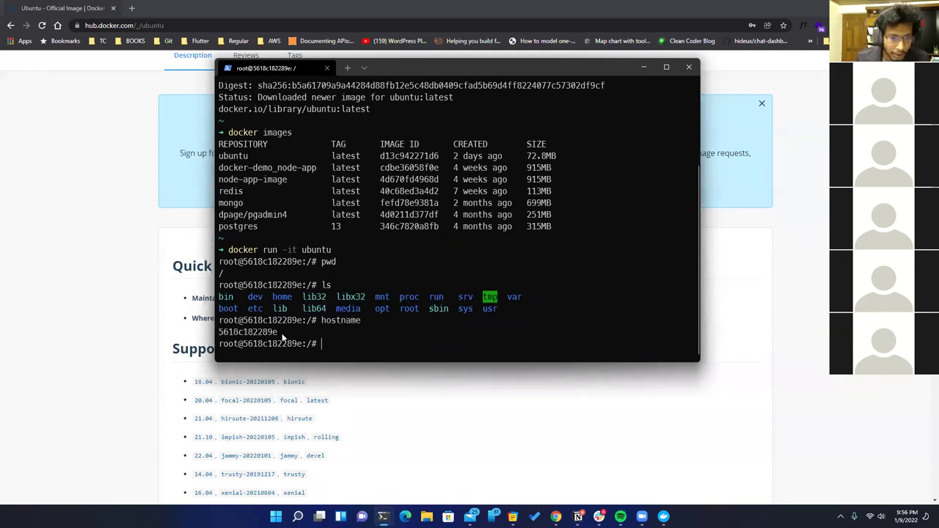
pyautogui.moveTo(243, 320); pyautogui.dragTo(297, 323)
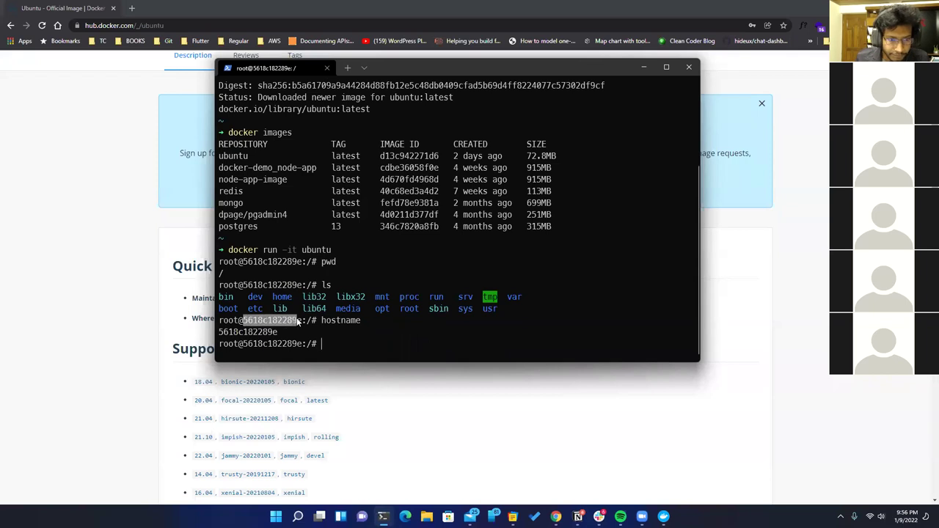
pyautogui.click(341, 329)
pyautogui.write('whoami')
pyautogui.press('Return')
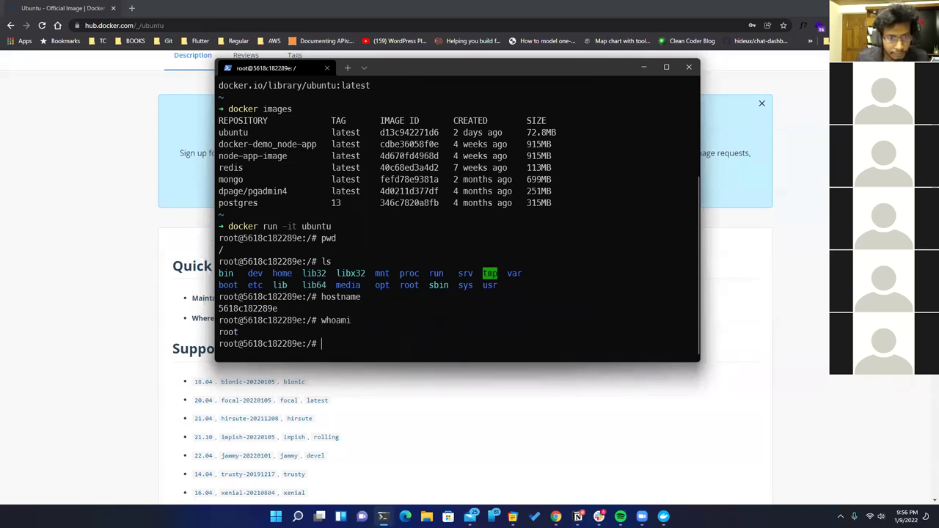
pyautogui.doubleClick(228, 331)
pyautogui.click(279, 336)
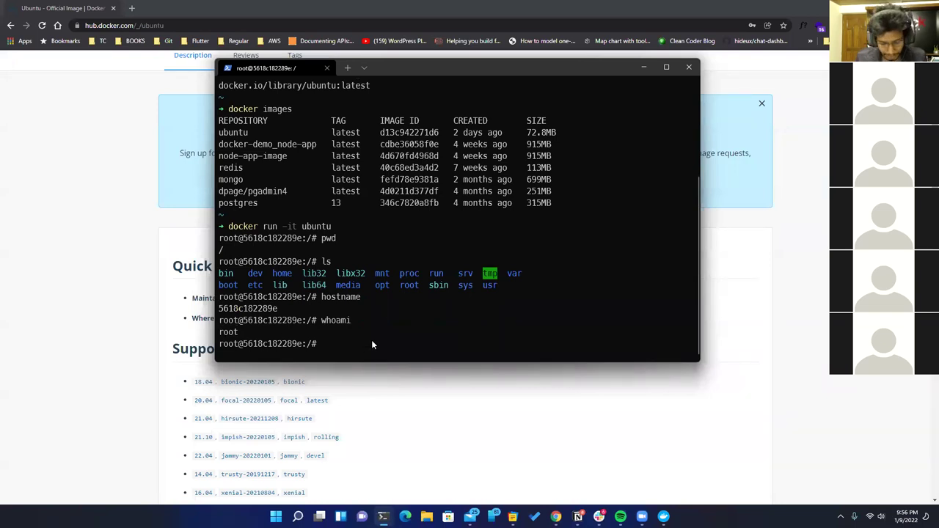
# Leave the ubuntu container with exit and return to the PowerShell prompt
pyautogui.hotkey('ctrl', 'c')
pyautogui.hotkey('ctrl', 'c')
pyautogui.write('exit')
pyautogui.press('Return')
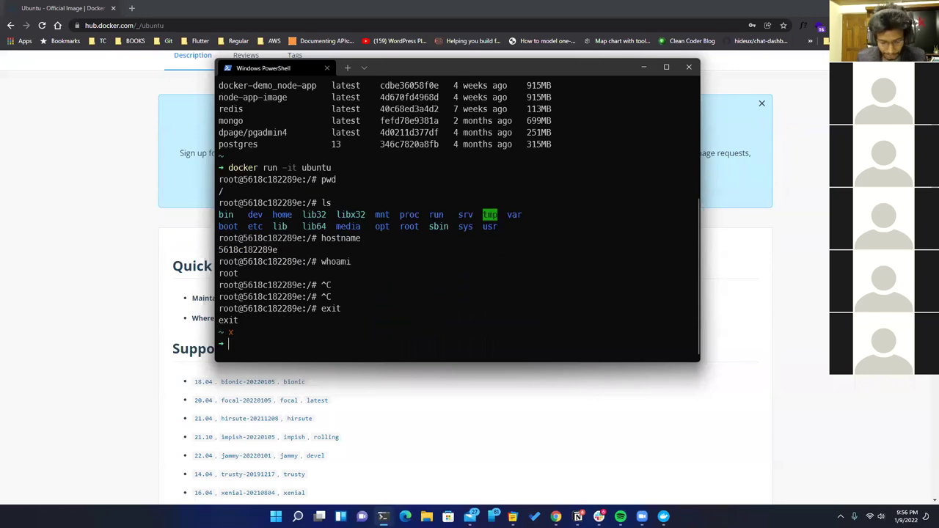
# Run whoami and hostname on the Windows host and highlight the whoami output for comparison with the container
pyautogui.write('whoami')
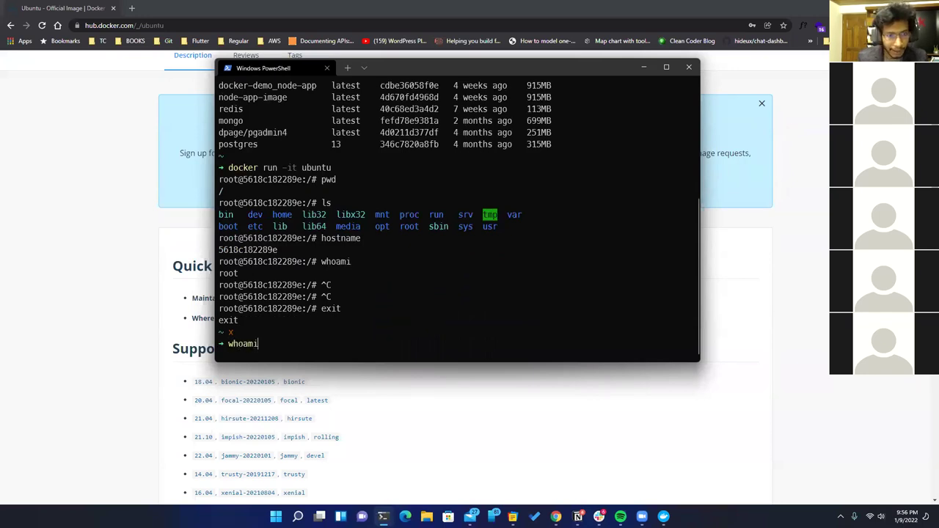
pyautogui.press('Return')
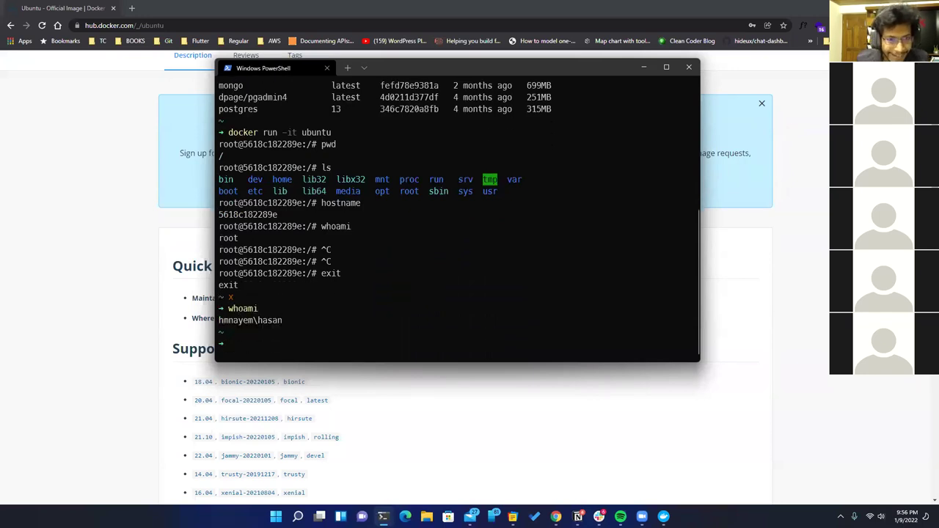
pyautogui.write('hostname')
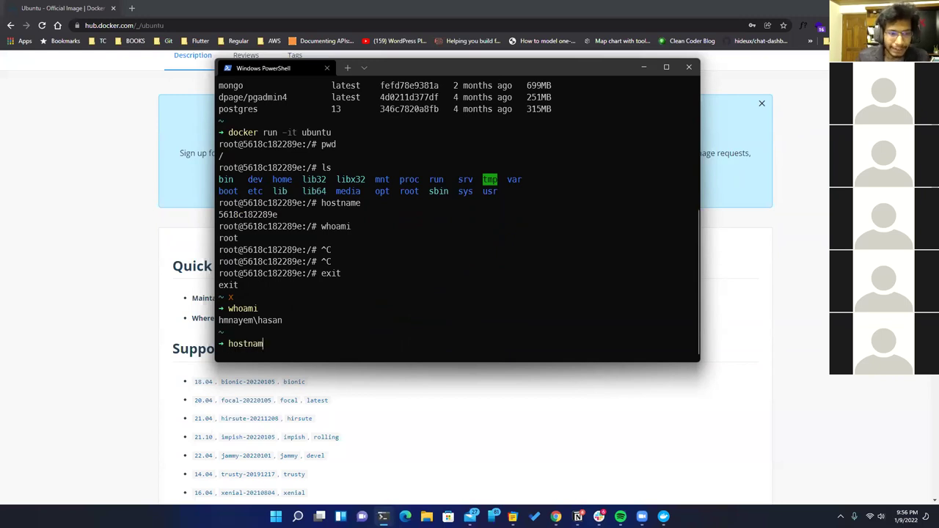
pyautogui.press('Return')
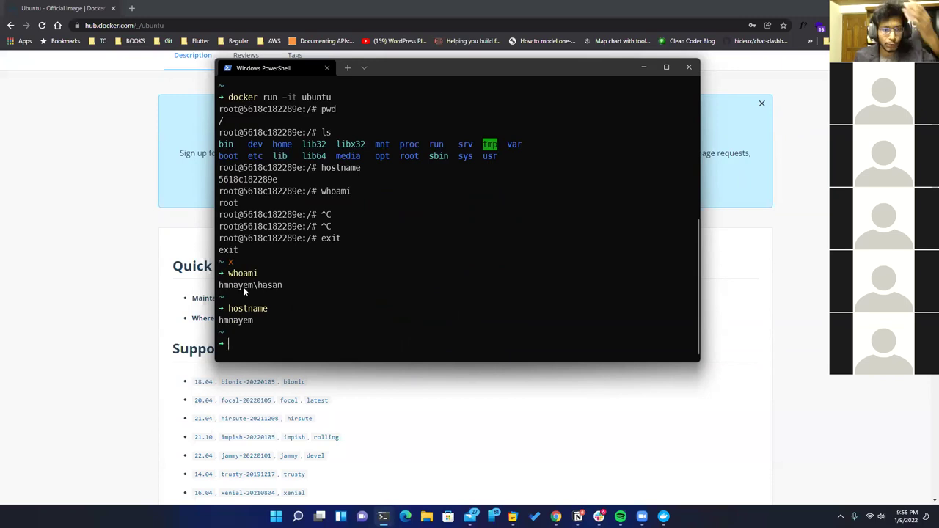
pyautogui.moveTo(218, 291); pyautogui.dragTo(286, 288)
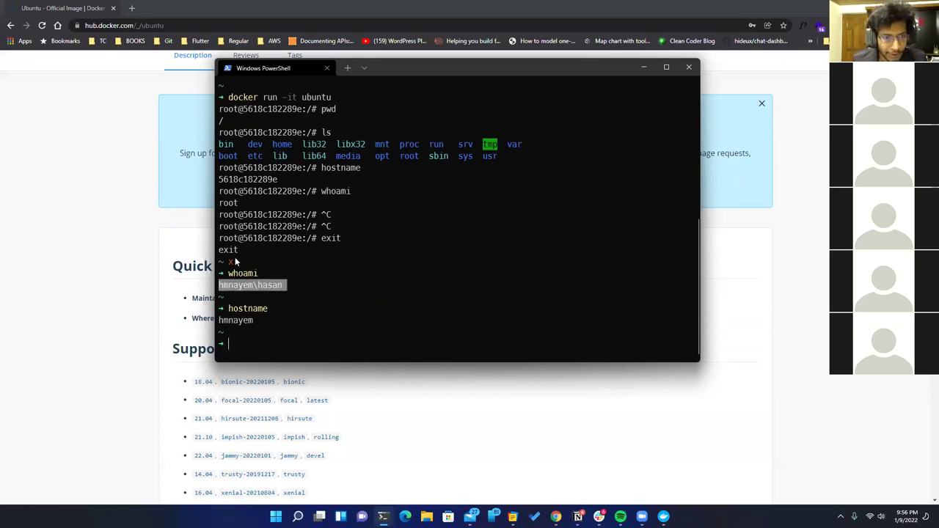
pyautogui.hotkey('ctrl', 'c')
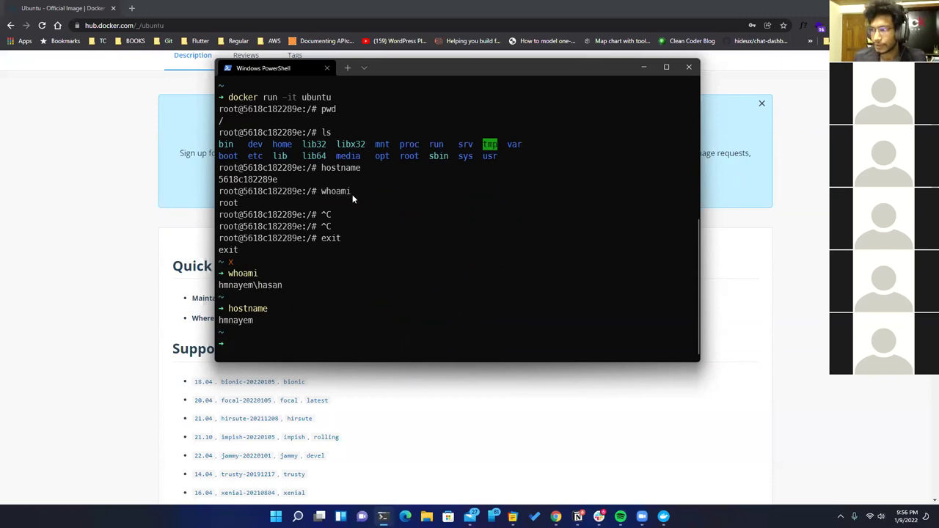
pyautogui.hotkey('ctrl', 'c')
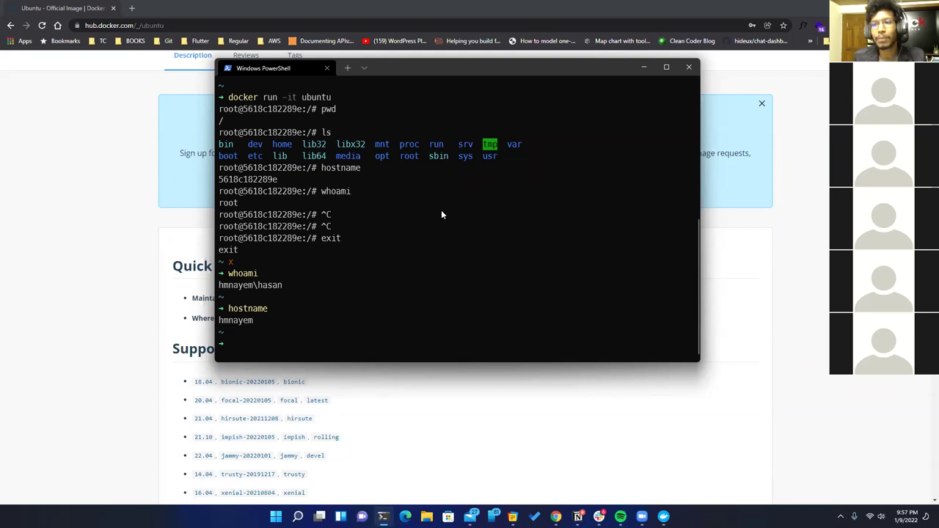
# Switch to the browser, look through the ubuntu image description on Docker Hub and dismiss the Docker ID sign-up banner
pyautogui.click(80, 202)
pyautogui.scroll(3, 69, 201)
pyautogui.scroll(-15, 60, 177)
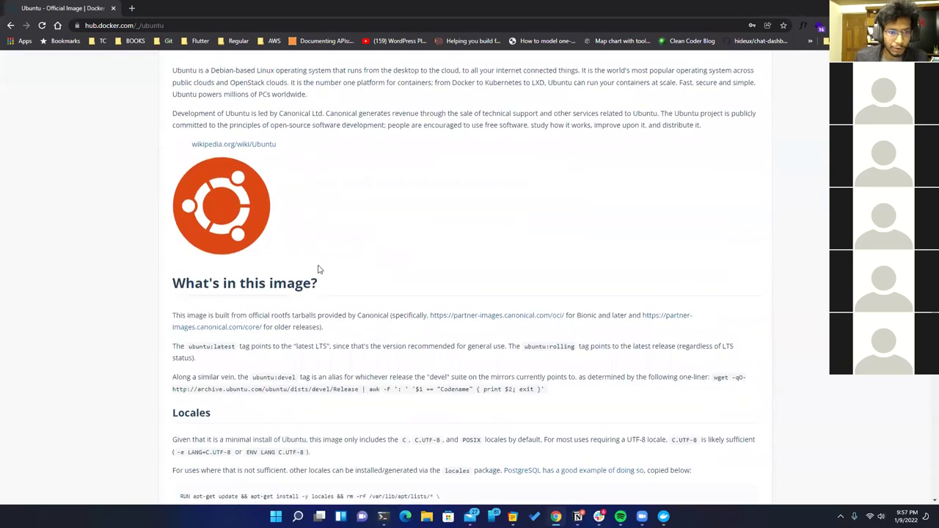
pyautogui.scroll(-8, 377, 308)
pyautogui.scroll(12, 390, 375)
pyautogui.scroll(10, 390, 375)
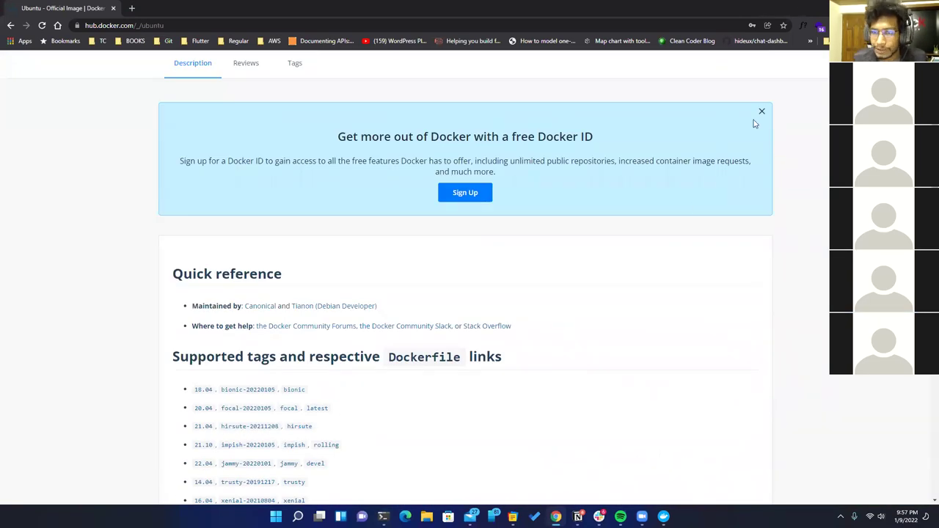
pyautogui.click(761, 112)
pyautogui.scroll(4, 565, 274)
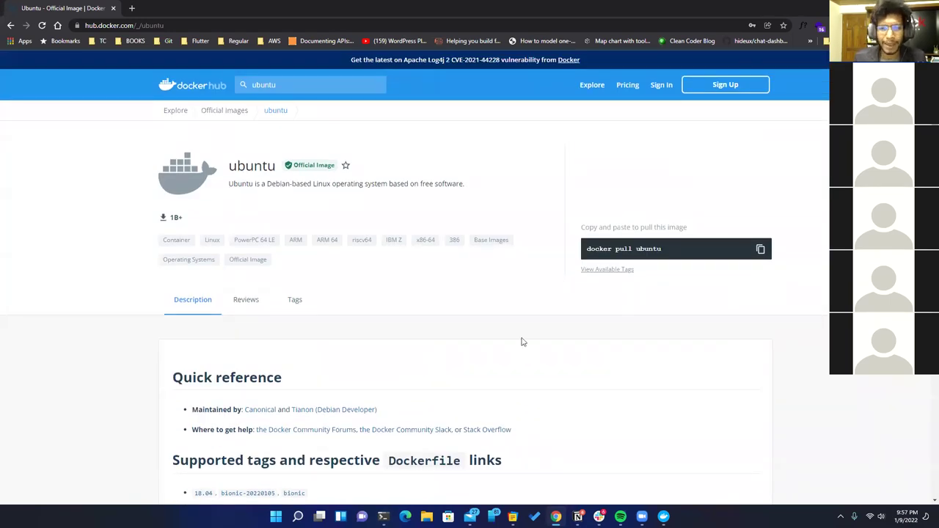
pyautogui.scroll(-1, 513, 323)
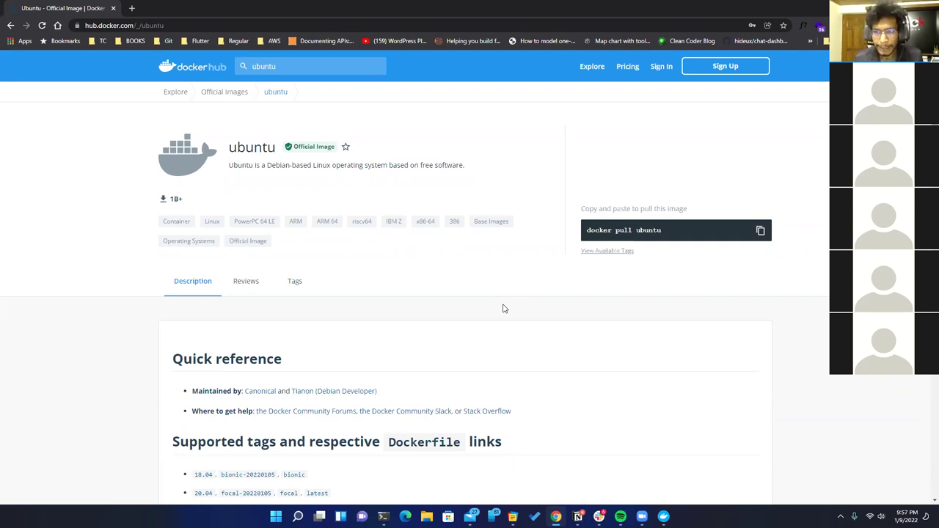
# Search Docker Hub for java and look through the image results, including node, openjdk and tomcat
pyautogui.click(267, 64)
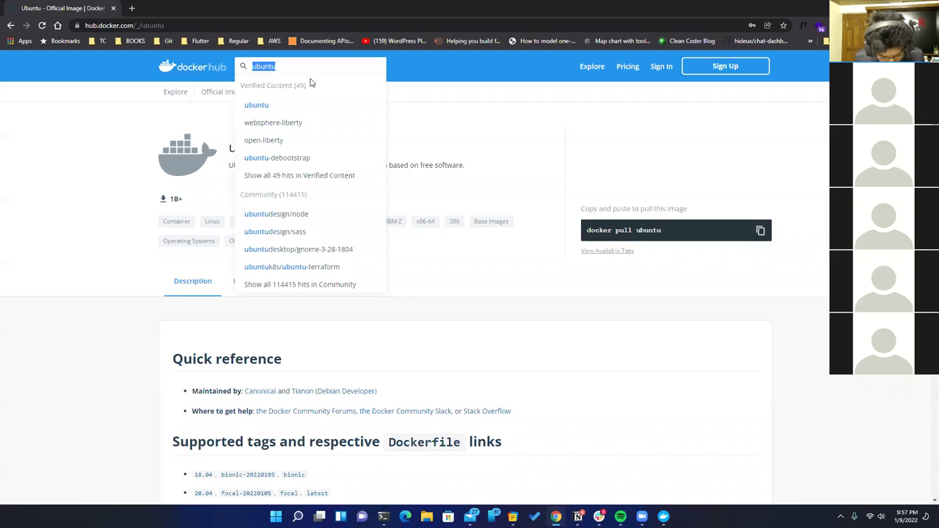
pyautogui.write('java')
pyautogui.press('Return')
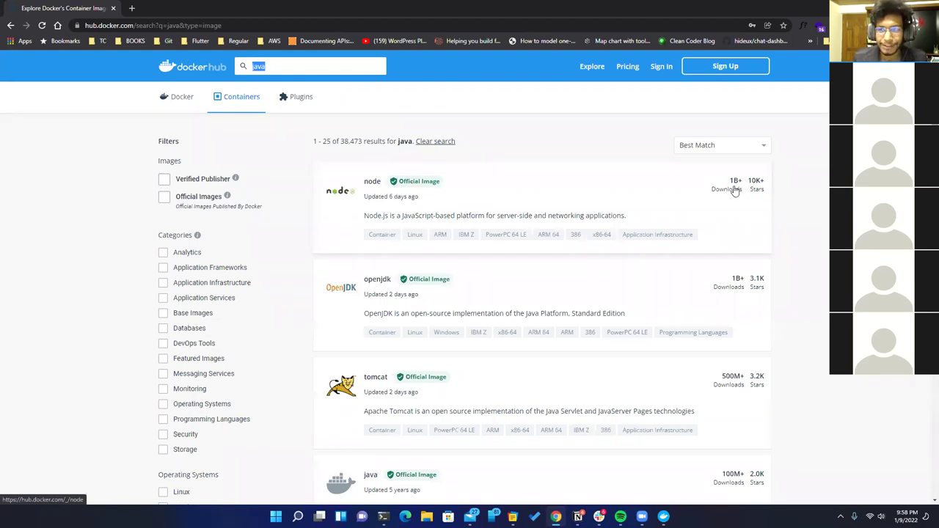
pyautogui.scroll(-1, 529, 289)
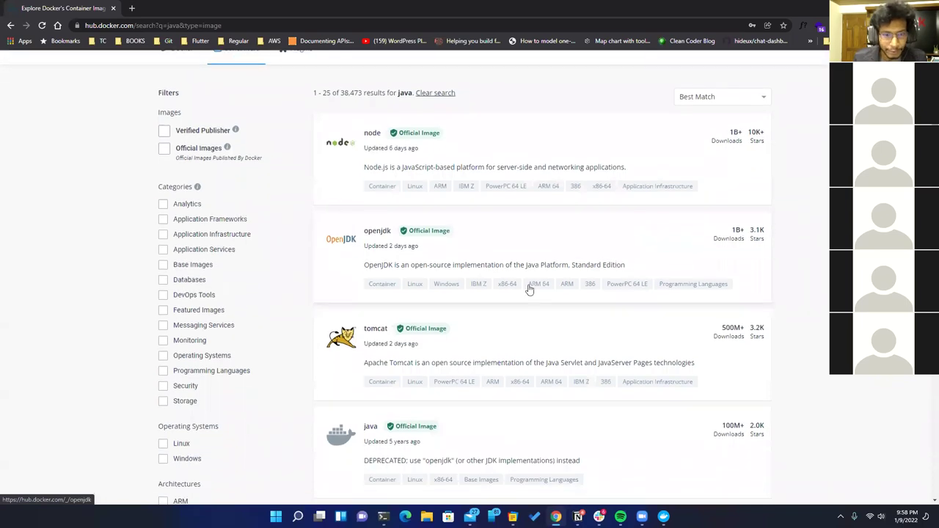
pyautogui.scroll(-3, 631, 286)
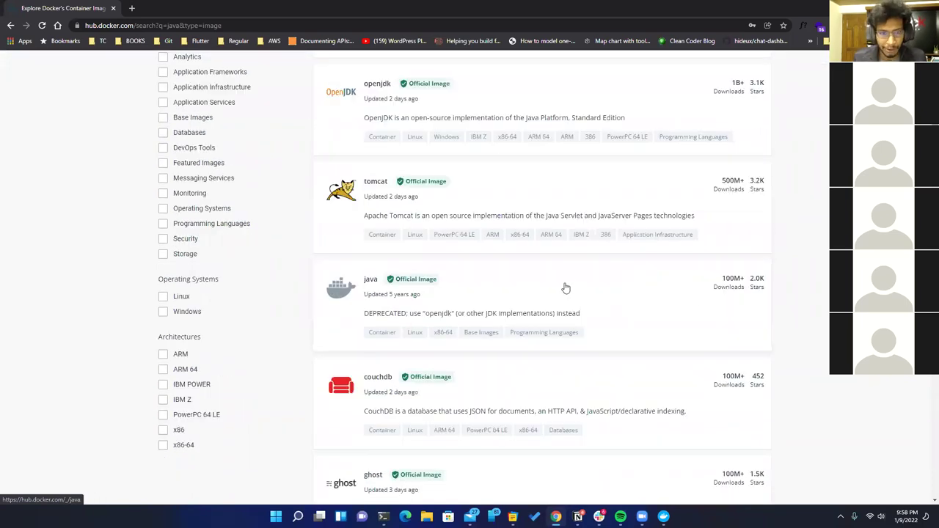
pyautogui.scroll(-1, 565, 288)
pyautogui.scroll(4, 599, 335)
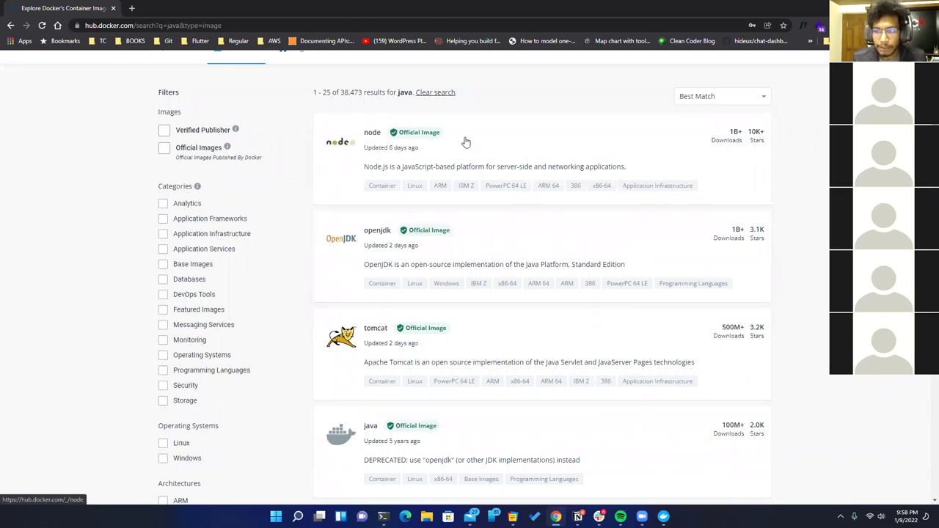
pyautogui.scroll(1, 473, 203)
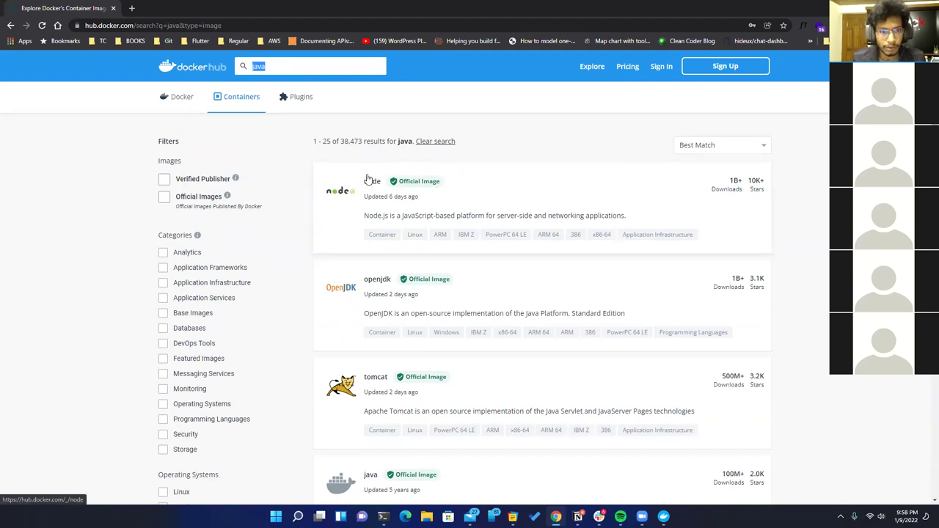
# Open the official node image, look through its supported tags and description, and return to the java search results
pyautogui.click(396, 183)
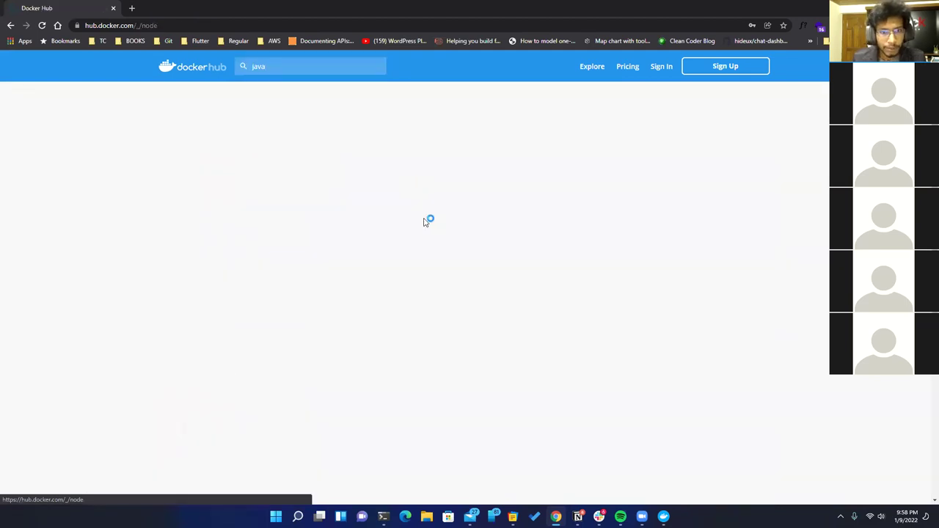
pyautogui.scroll(-1, 420, 209)
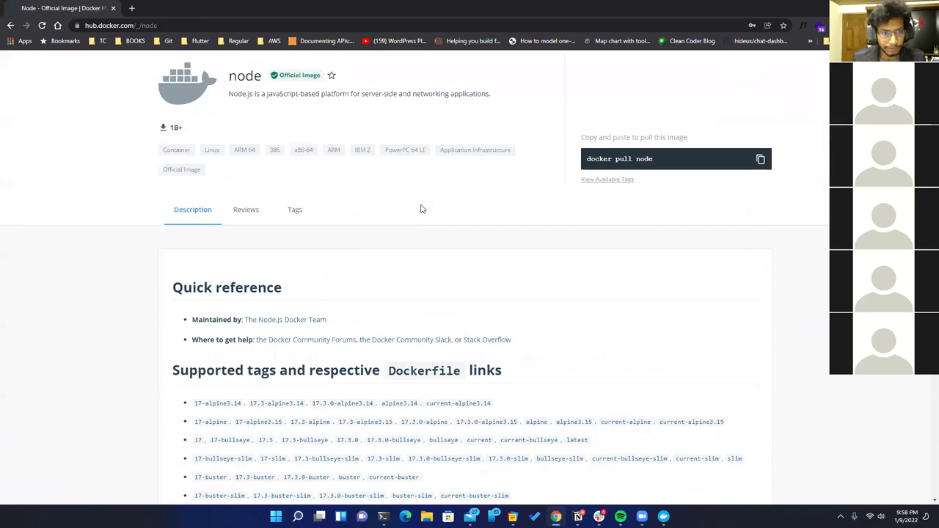
pyautogui.scroll(-5, 417, 207)
pyautogui.scroll(-3, 226, 117)
pyautogui.scroll(-3, 245, 210)
pyautogui.scroll(8, 275, 268)
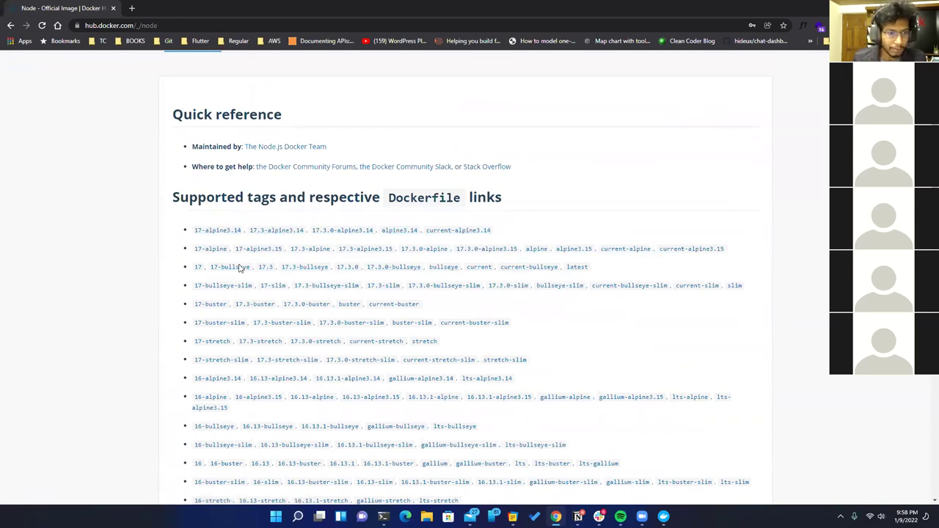
pyautogui.scroll(-3, 242, 267)
pyautogui.scroll(5, 366, 264)
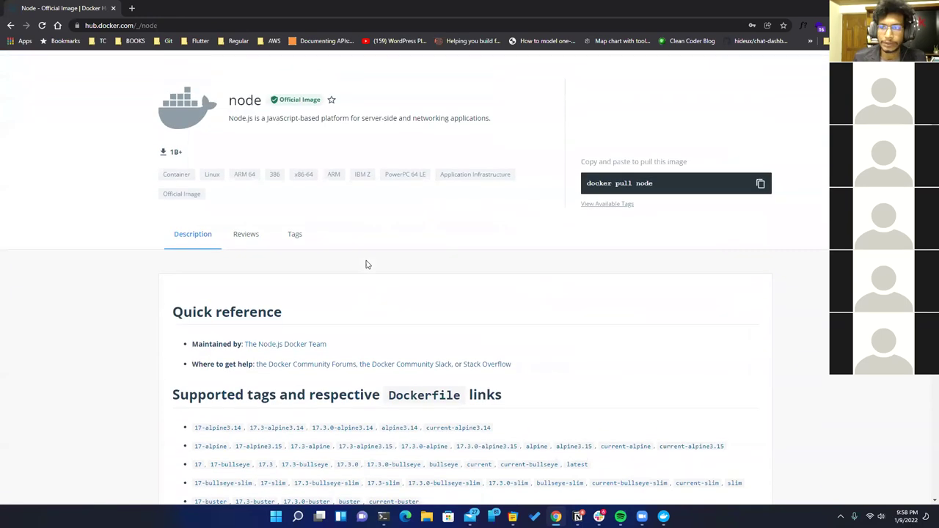
pyautogui.click(10, 25)
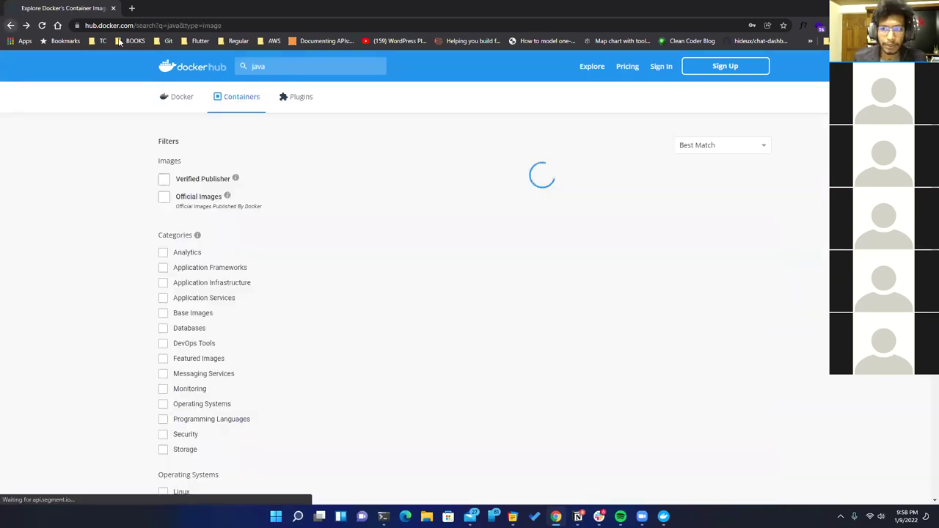
# Search Docker Hub for mongodb
pyautogui.click(297, 67)
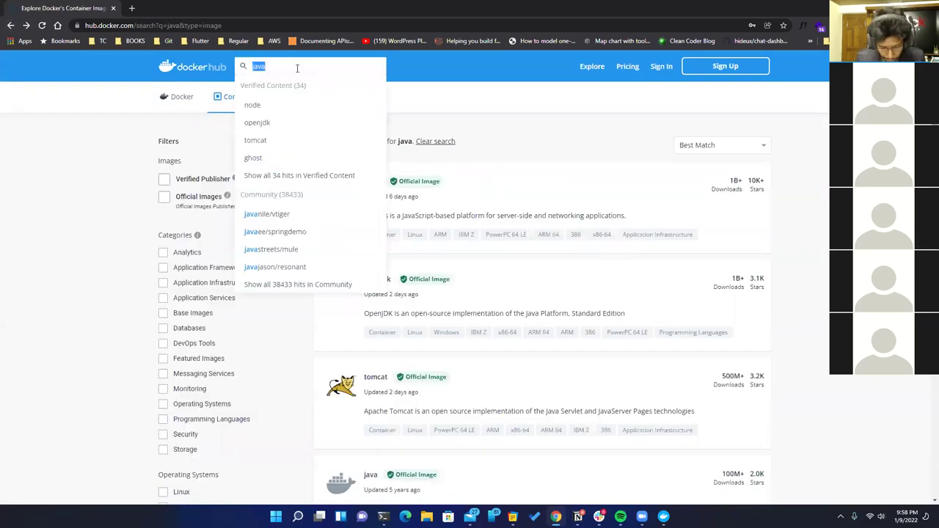
pyautogui.write('mongodb')
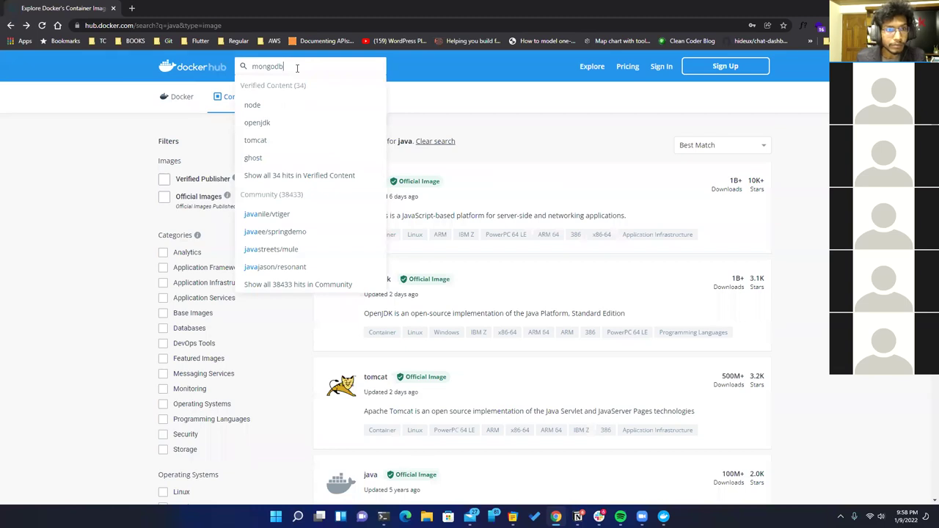
pyautogui.press('Return')
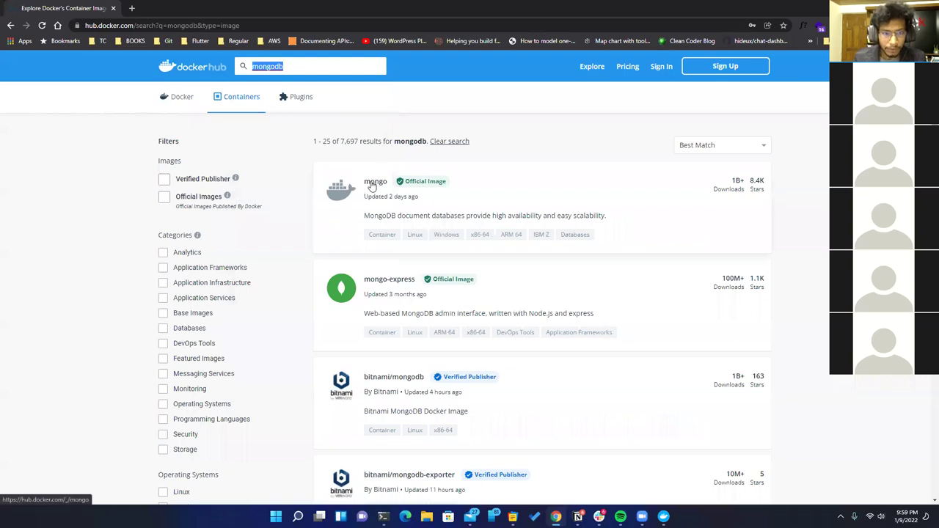
# Open the official mongo-express image in a separate tab, review its configuration variables and example, and close that tab
pyautogui.keyDown('ctrl'); pyautogui.click(393, 283); pyautogui.keyUp('ctrl')
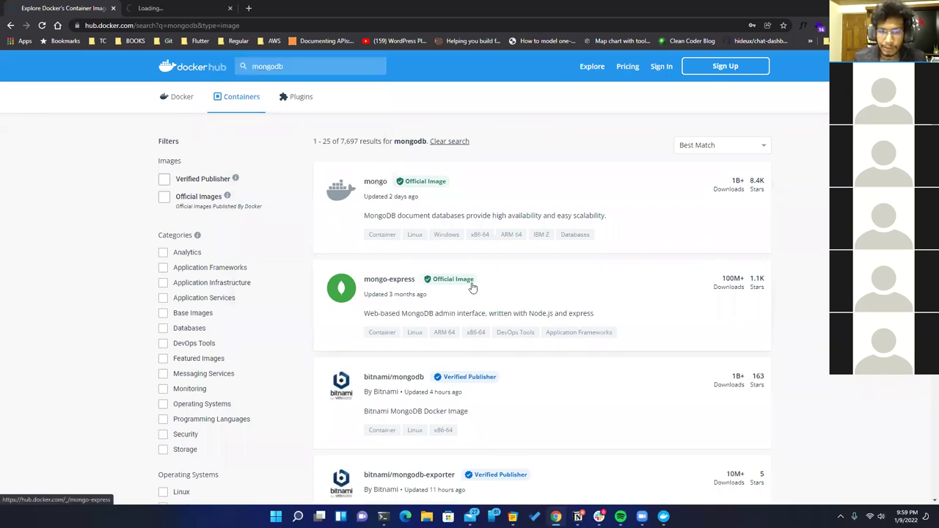
pyautogui.click(185, 7)
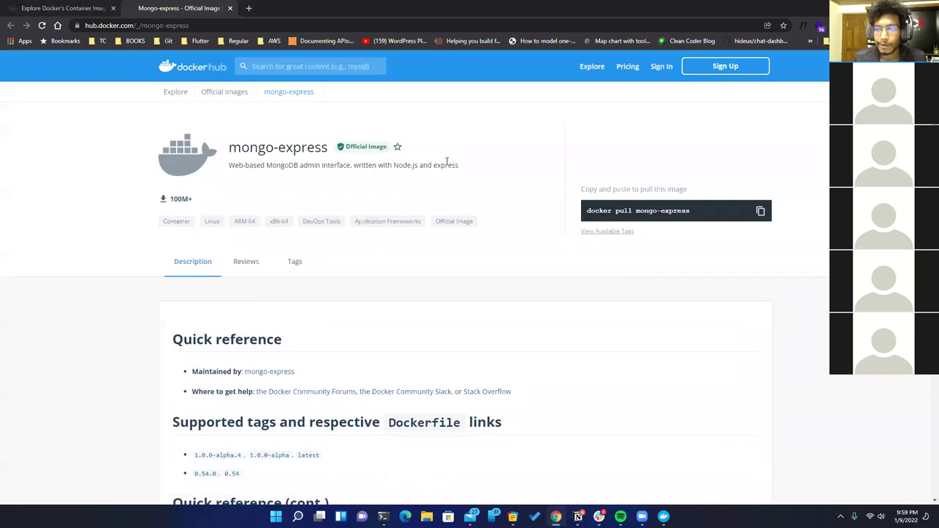
pyautogui.scroll(-15, 433, 210)
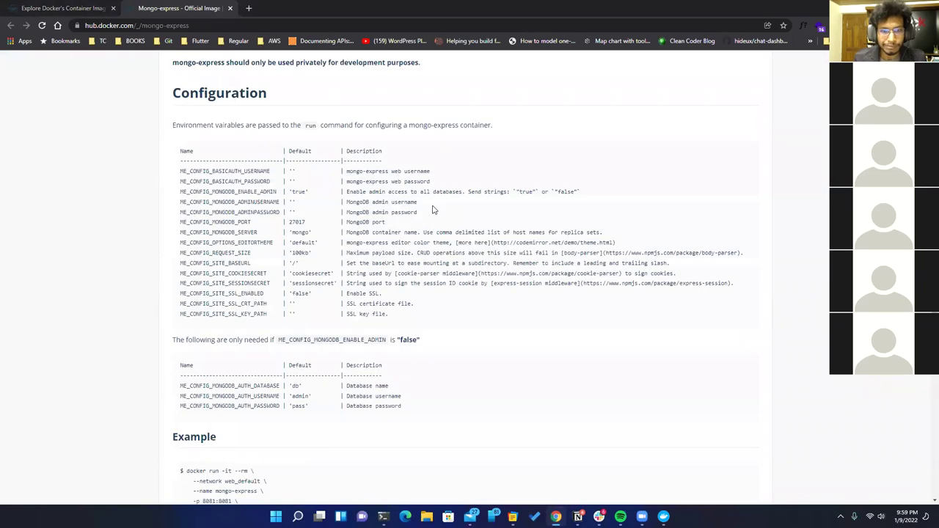
pyautogui.scroll(-6, 433, 210)
pyautogui.scroll(4, 445, 247)
pyautogui.scroll(3, 242, 242)
pyautogui.scroll(-2, 286, 352)
pyautogui.scroll(4, 255, 217)
pyautogui.scroll(10, 264, 216)
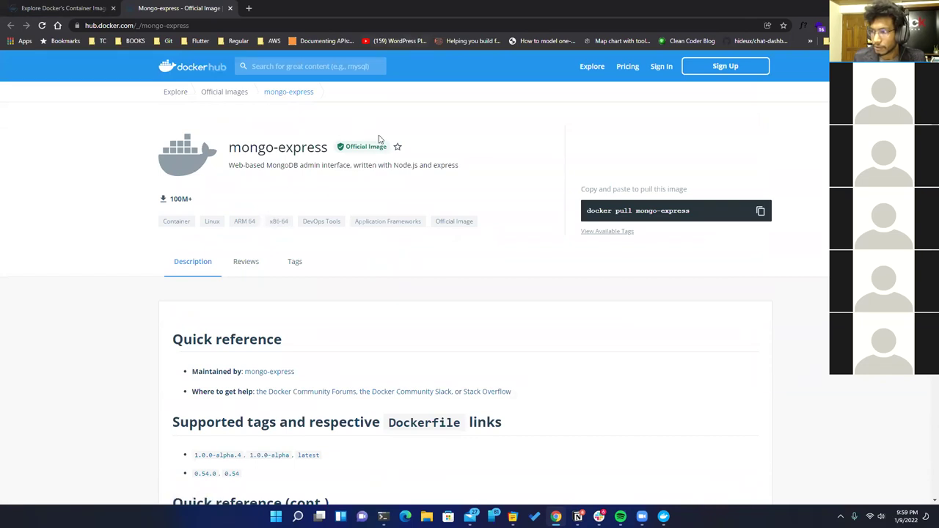
pyautogui.click(230, 8)
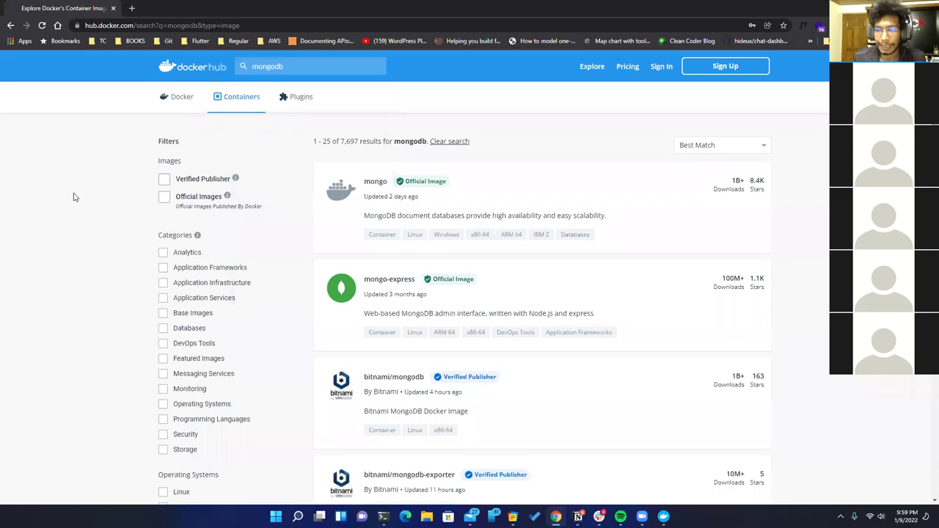
# Open the official mongo image, highlight its name and read how to start a server instance and the example stack.yml
pyautogui.click(374, 184)
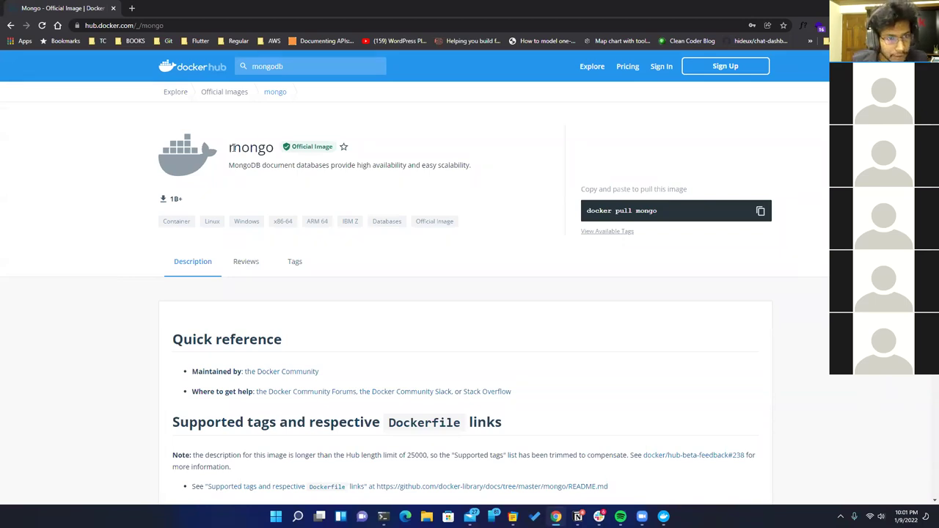
pyautogui.moveTo(229, 146); pyautogui.dragTo(274, 148)
pyautogui.scroll(-8, 242, 224)
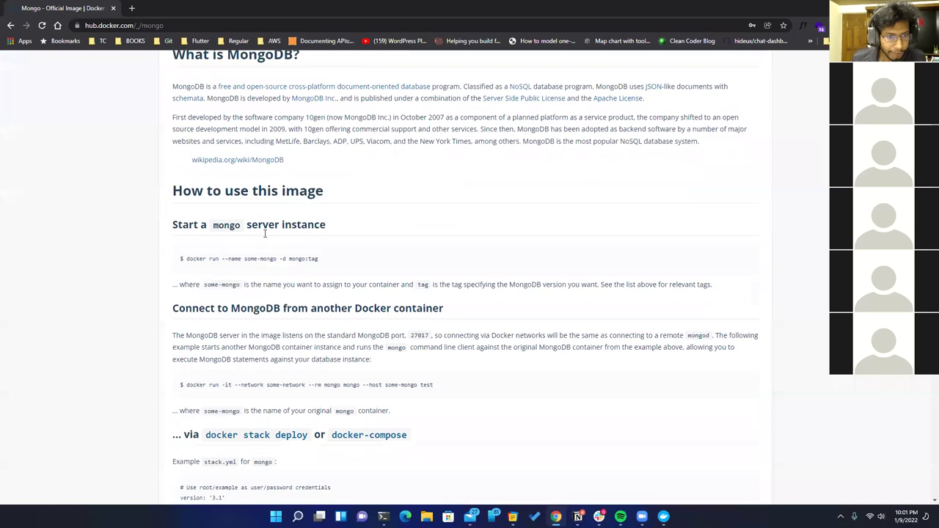
pyautogui.scroll(-3, 265, 233)
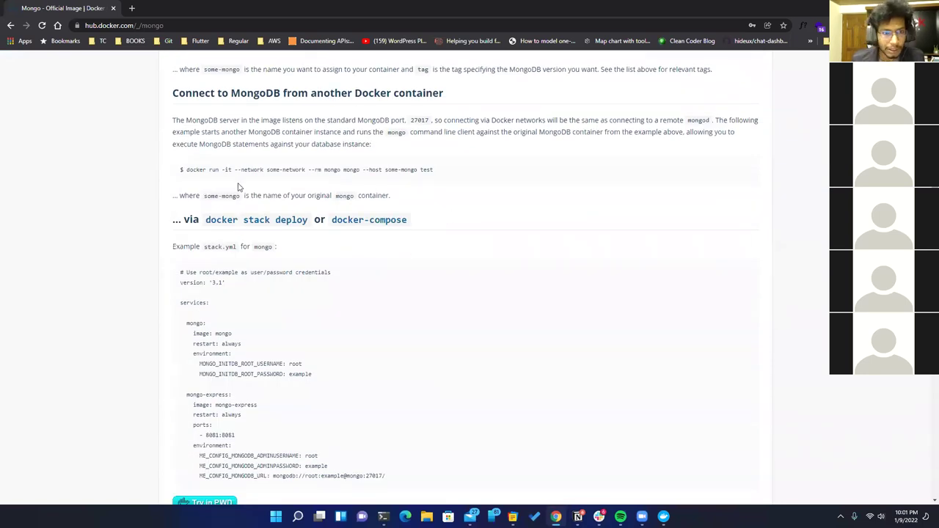
pyautogui.scroll(2, 436, 173)
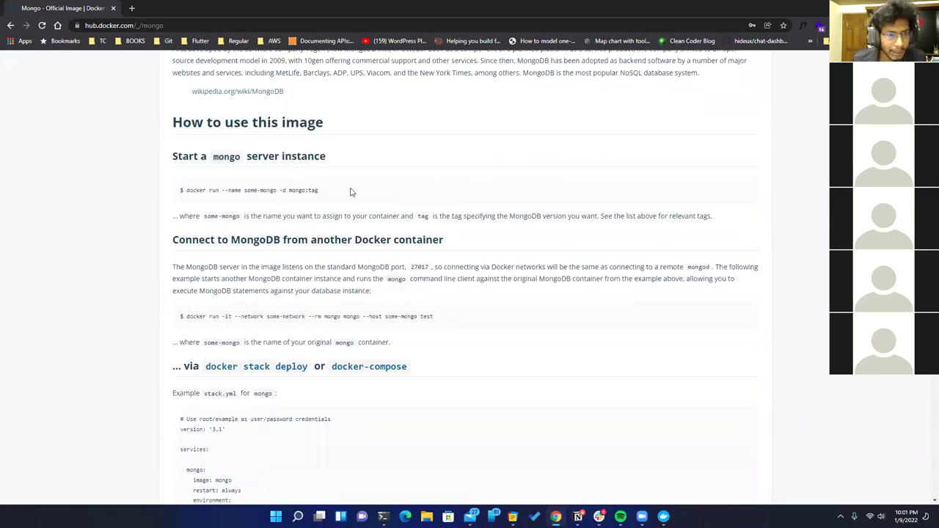
pyautogui.scroll(-4, 350, 192)
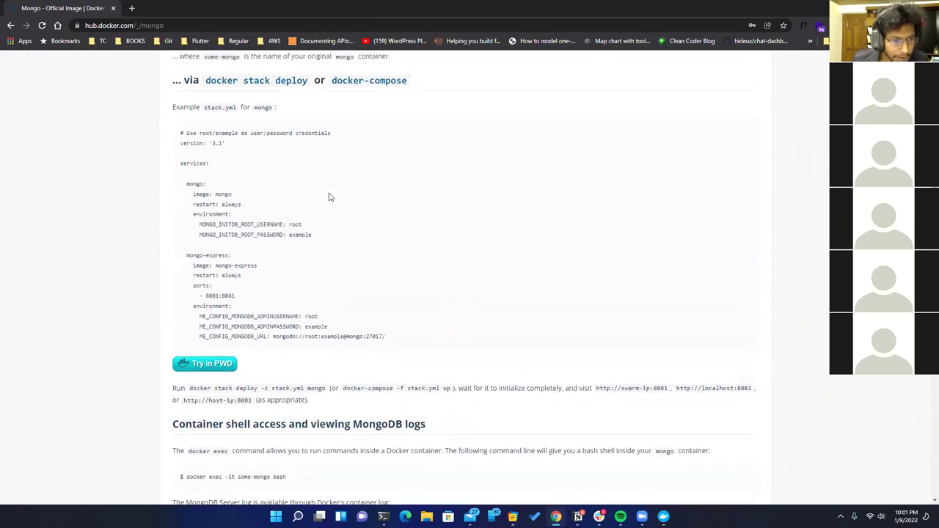
pyautogui.scroll(-1, 328, 196)
pyautogui.scroll(1, 242, 195)
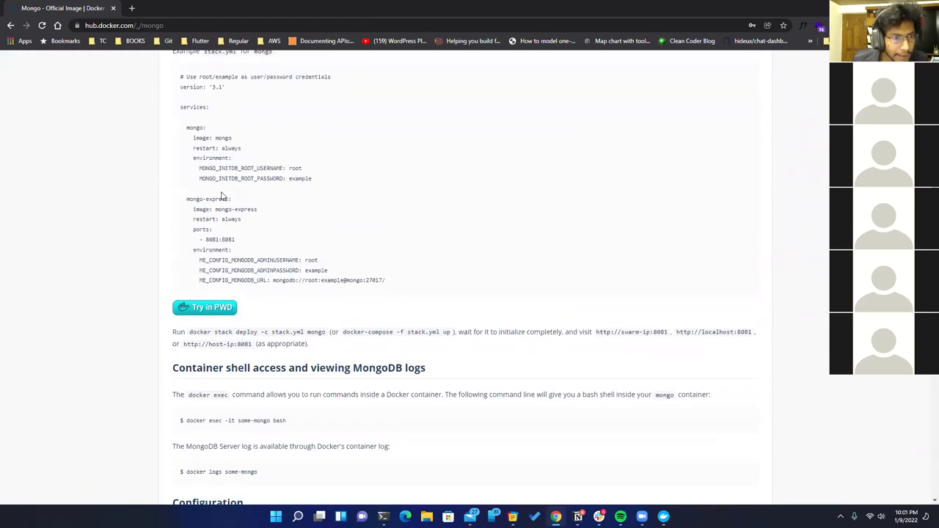
# Examine the mongo image's sections on container shell access, configuration, environment variables, Docker secrets and authentication
pyautogui.scroll(-1, 243, 157)
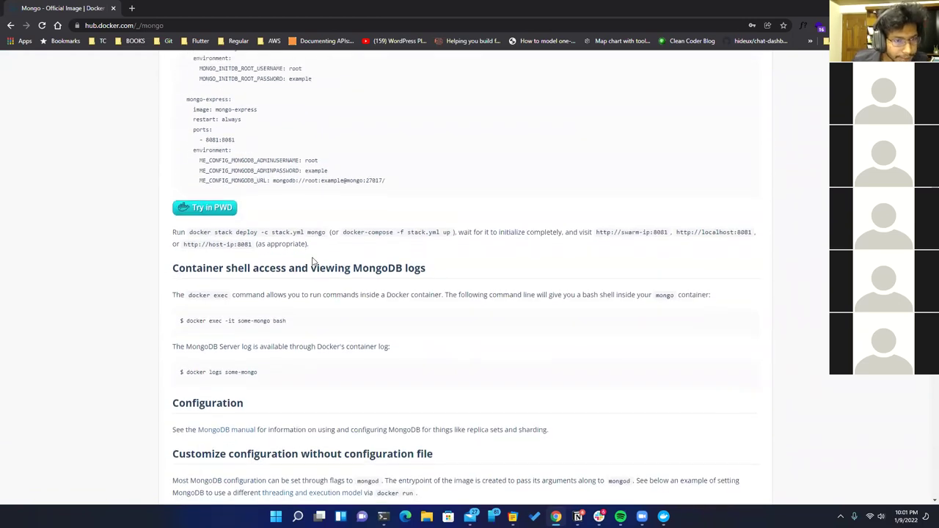
pyautogui.scroll(-1, 312, 262)
pyautogui.scroll(-1, 176, 292)
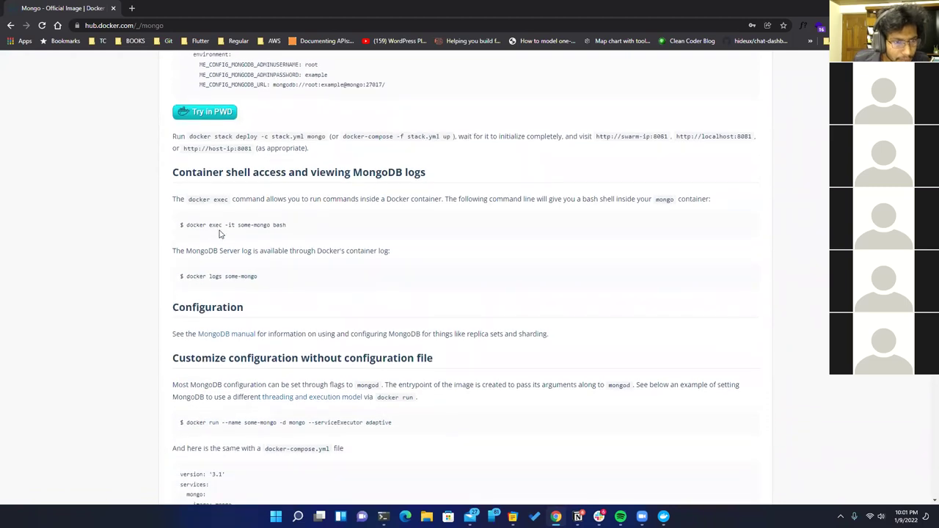
pyautogui.scroll(-1, 279, 232)
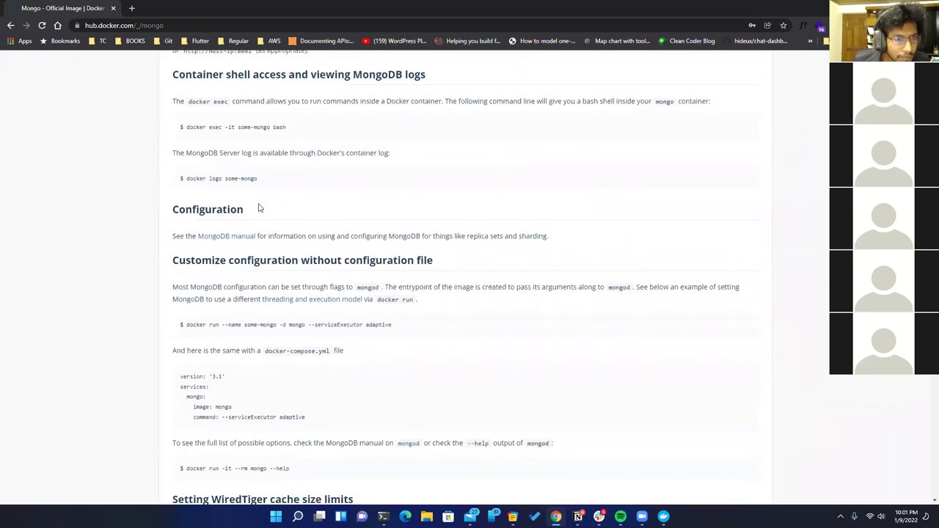
pyautogui.scroll(-2, 295, 228)
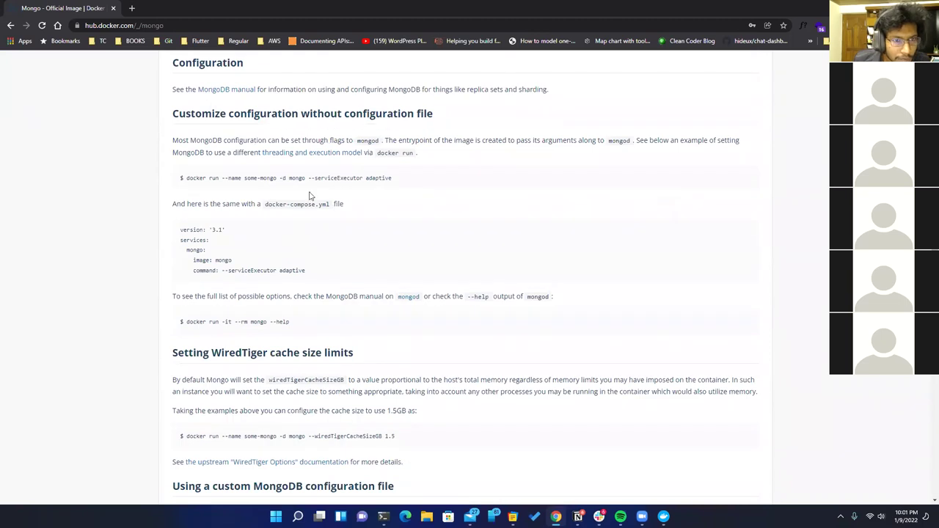
pyautogui.scroll(-1, 334, 203)
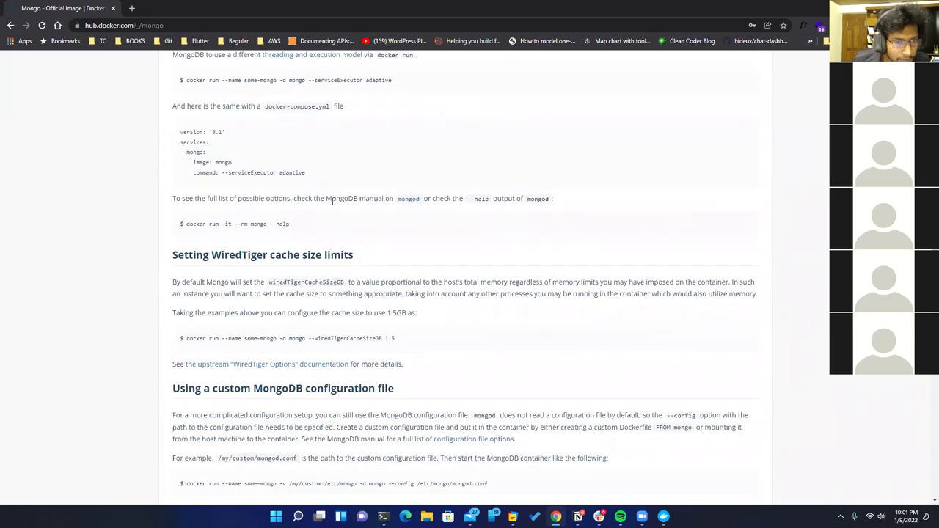
pyautogui.scroll(-3, 331, 203)
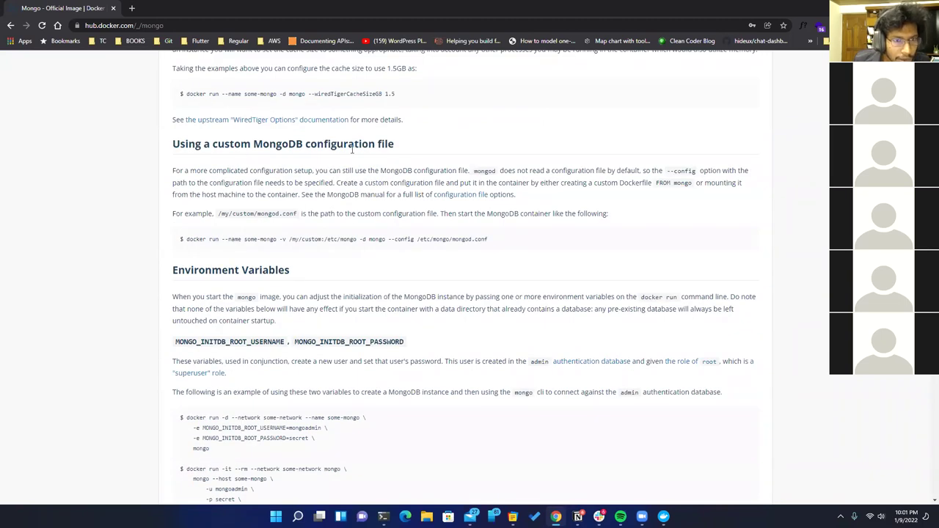
pyautogui.scroll(-1, 393, 168)
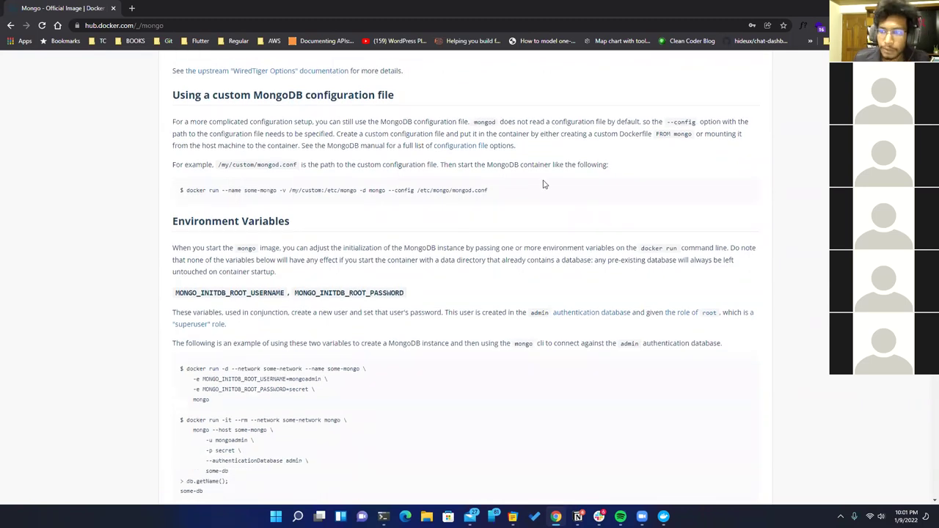
pyautogui.scroll(-2, 485, 200)
pyautogui.scroll(-7, 482, 197)
pyautogui.scroll(-4, 473, 197)
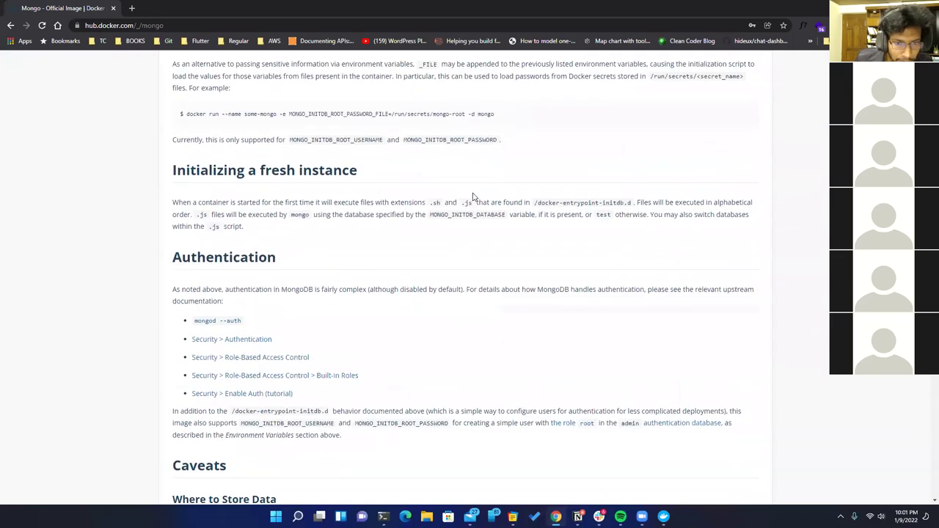
pyautogui.scroll(-3, 469, 197)
pyautogui.scroll(7, 469, 198)
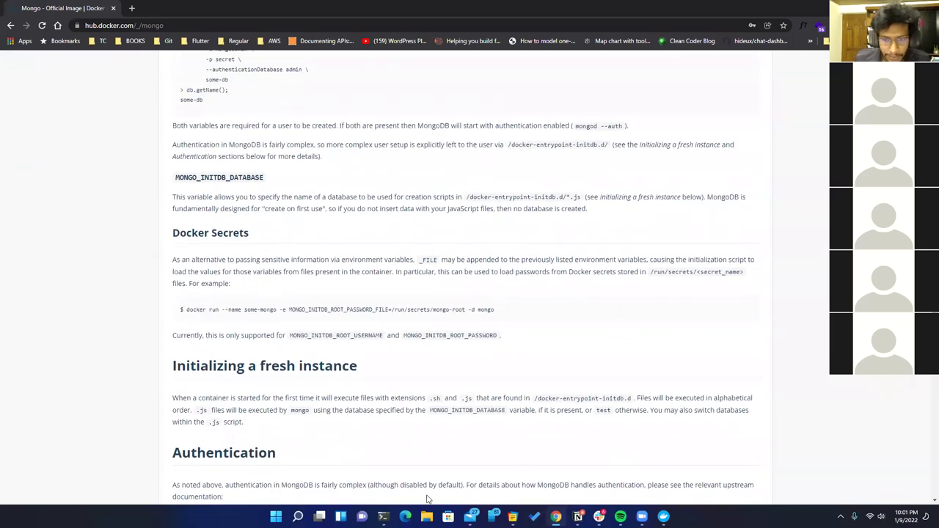
# Switch to the Windows PowerShell terminal and clear its previous output
pyautogui.click(382, 516)
pyautogui.moveTo(453, 68); pyautogui.dragTo(593, 63)
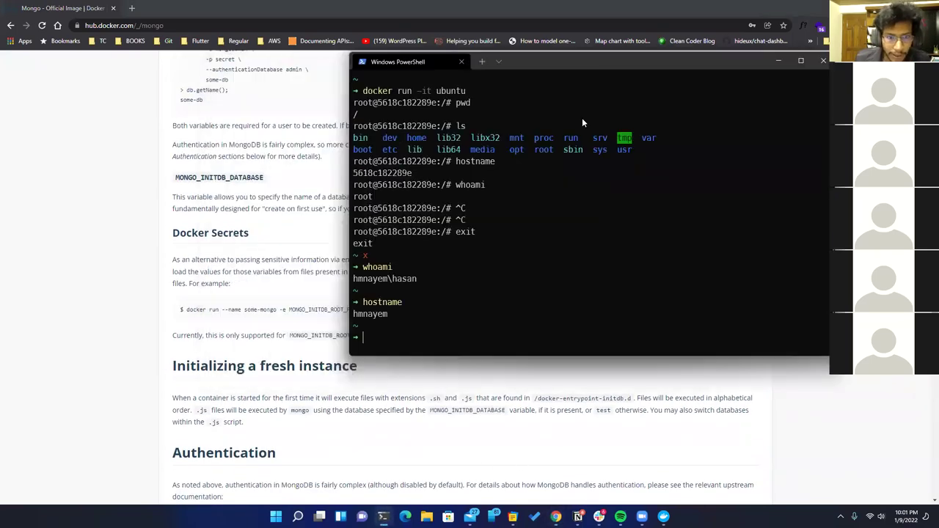
pyautogui.write('clear')
pyautogui.press('Return')
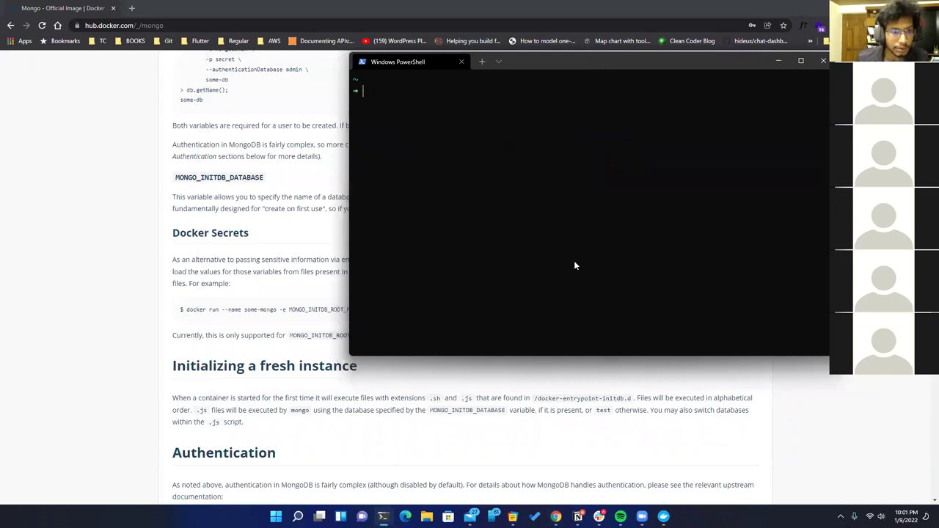
# Begin the command "docker run -it -p 27" in the terminal, keeping the mongo image's example commands visible for reference
pyautogui.moveTo(557, 65); pyautogui.dragTo(560, 128)
pyautogui.write('docker run')
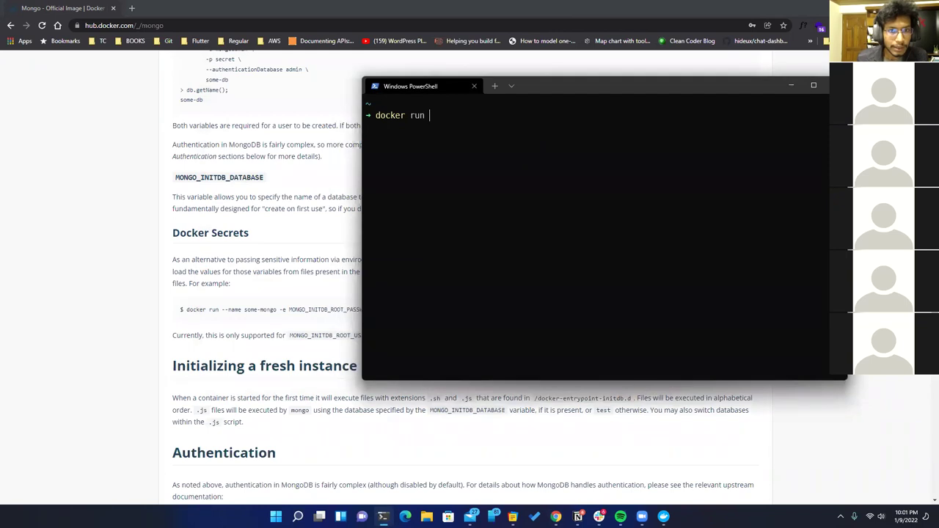
pyautogui.scroll(4, 220, 235)
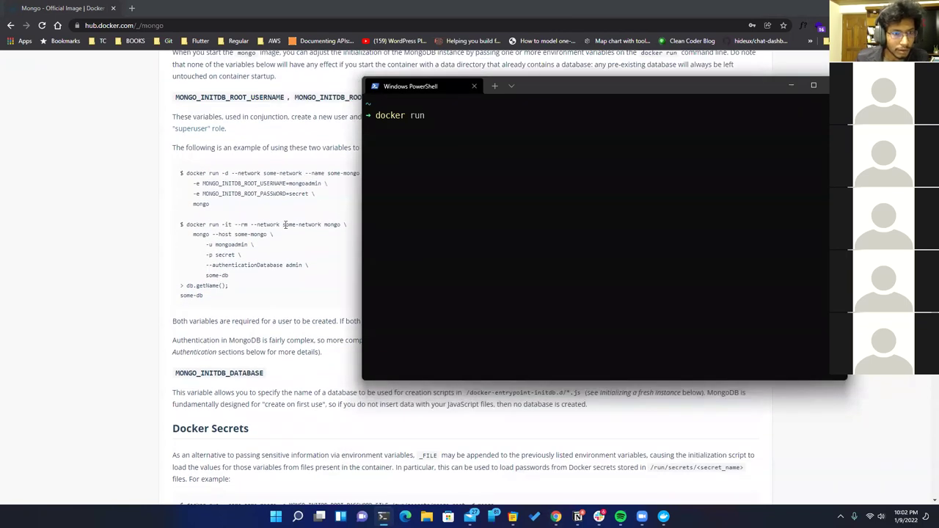
pyautogui.moveTo(546, 87); pyautogui.dragTo(599, 110)
pyautogui.write('-it')
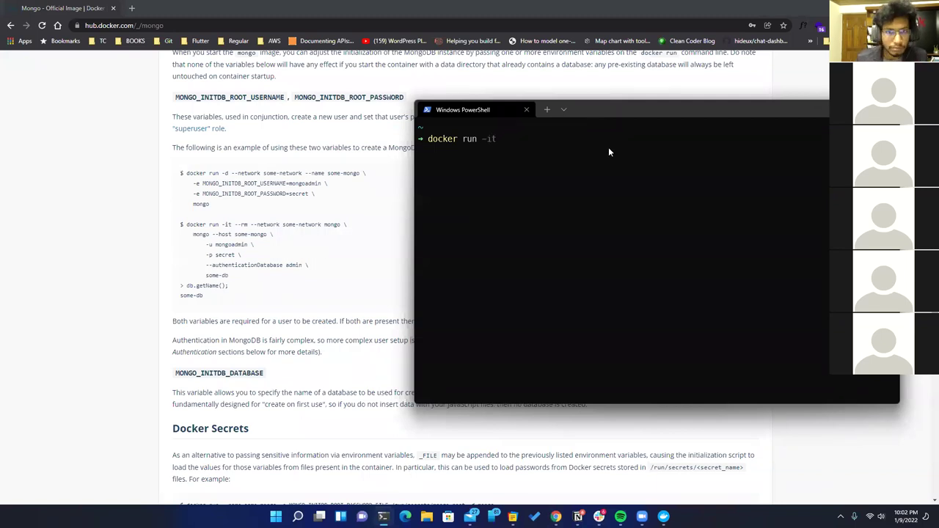
pyautogui.moveTo(590, 110); pyautogui.dragTo(588, 110)
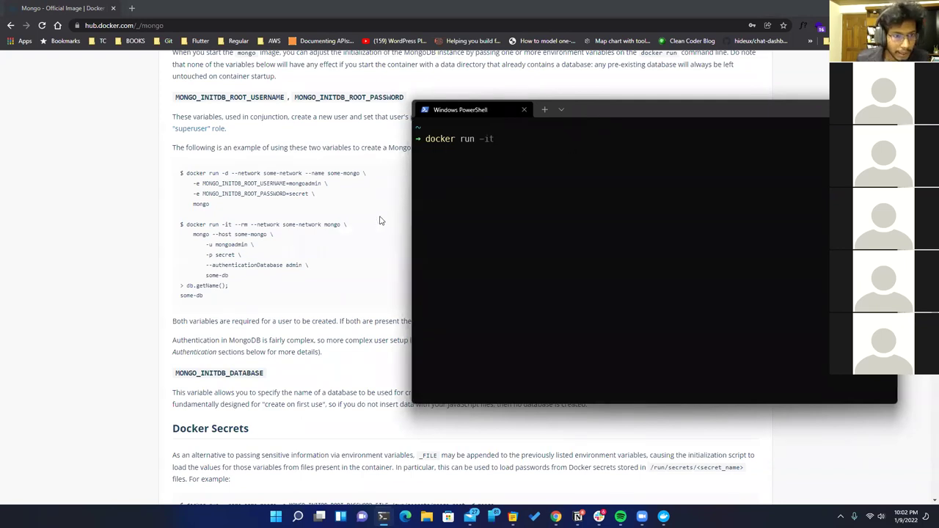
pyautogui.scroll(1, 286, 233)
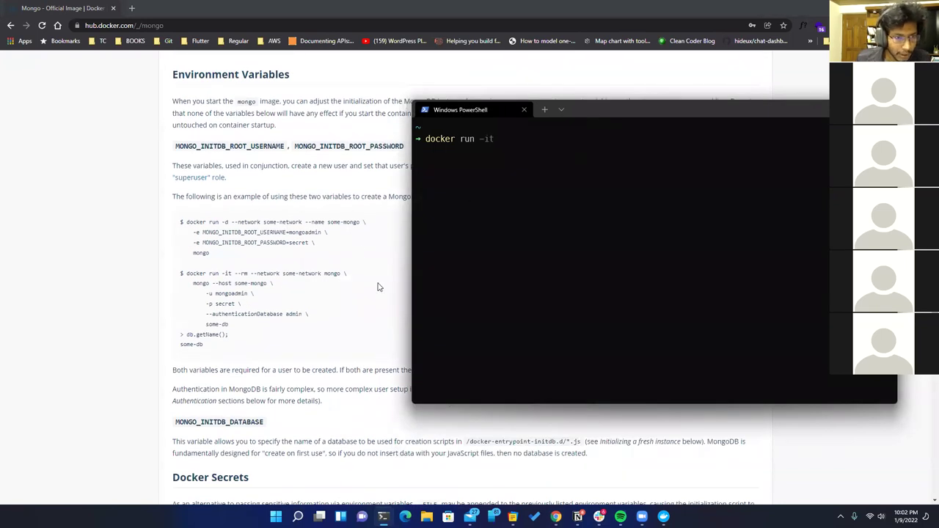
pyautogui.moveTo(605, 110); pyautogui.dragTo(594, 104)
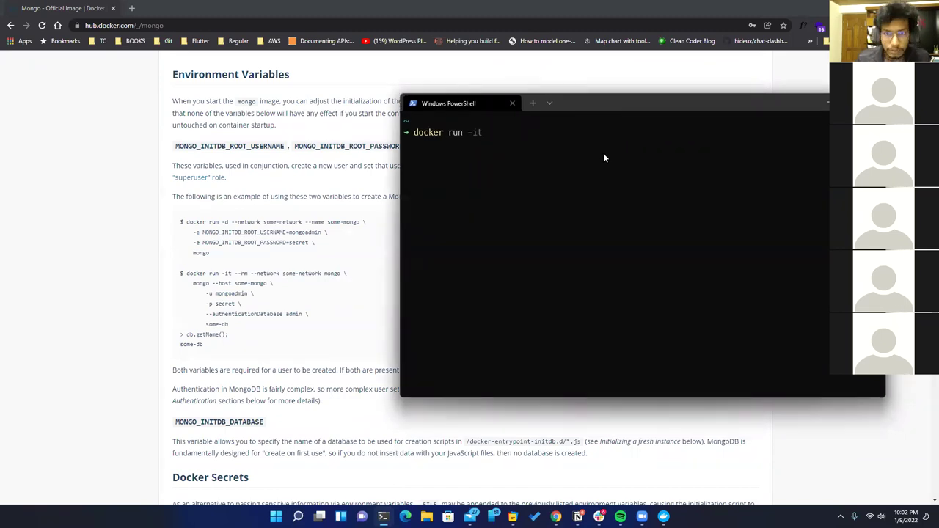
pyautogui.write('-')
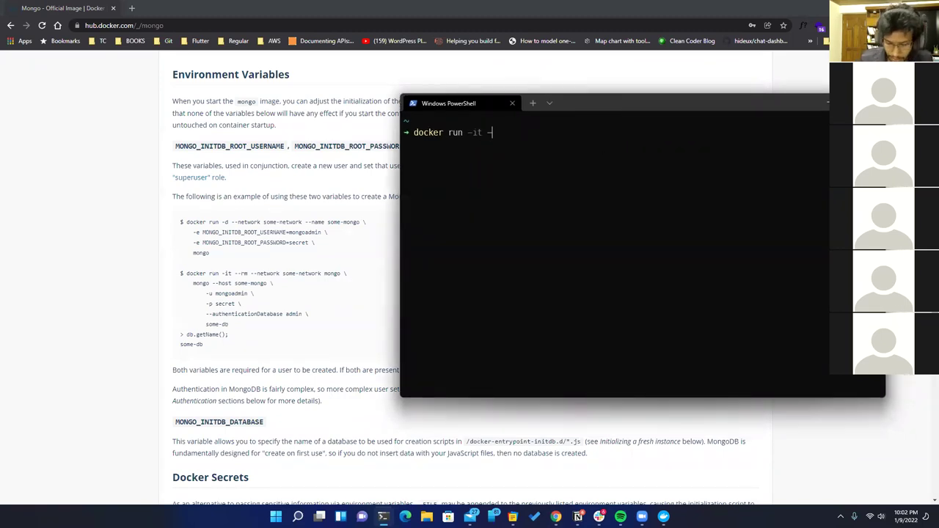
pyautogui.write('p 27')
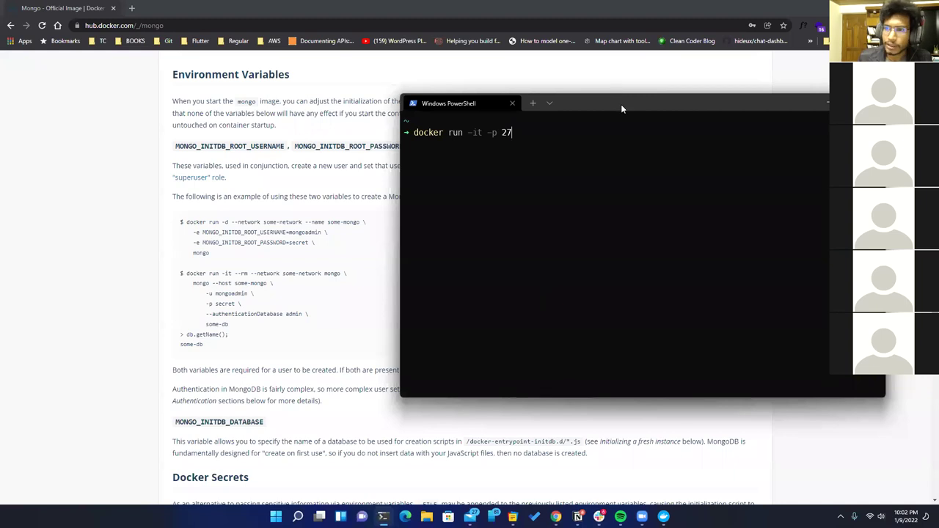
pyautogui.moveTo(621, 104); pyautogui.dragTo(694, 172)
# Search Google for "mongobd default port" in a new browser tab and return to the mongo image page
pyautogui.click(133, 9)
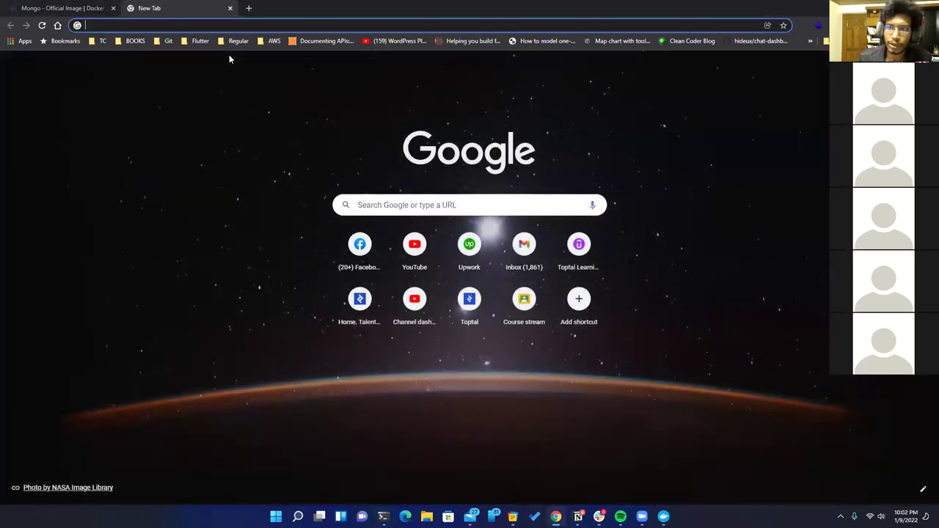
pyautogui.write('mongo')
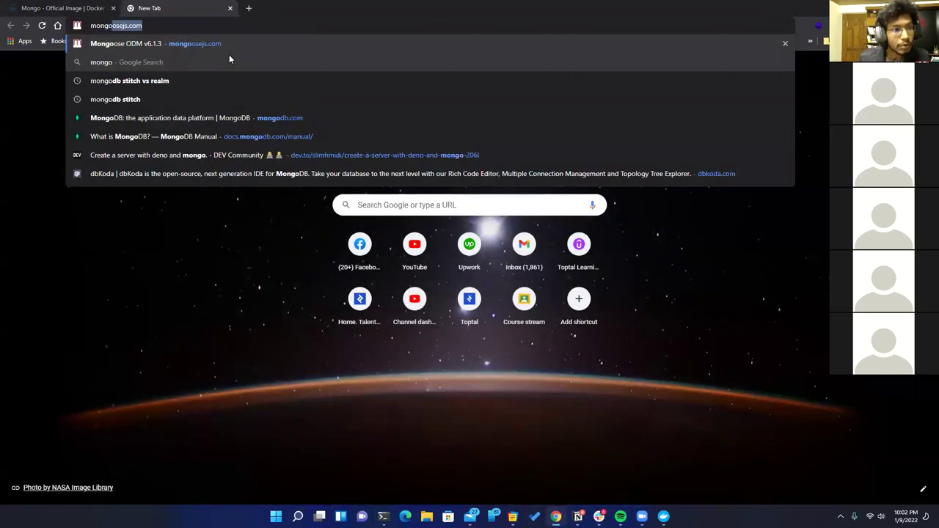
pyautogui.write('bd default port')
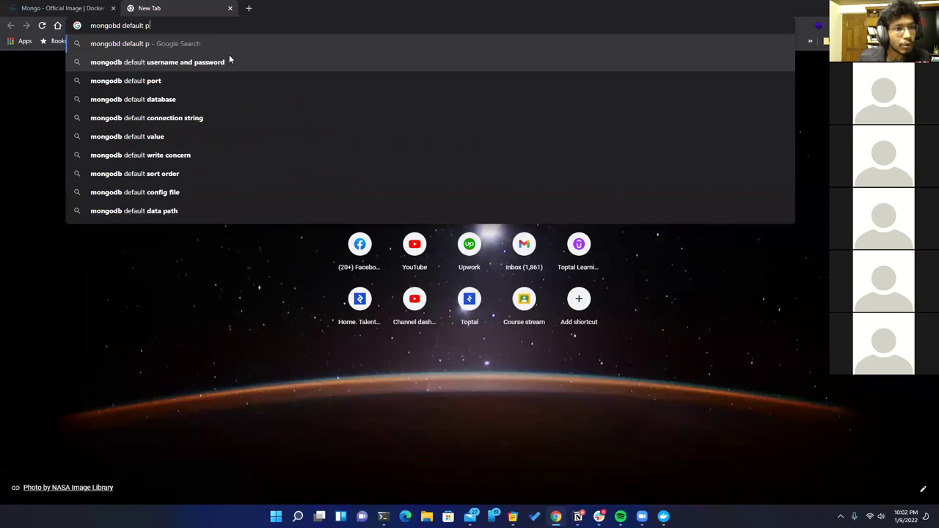
pyautogui.press('Return')
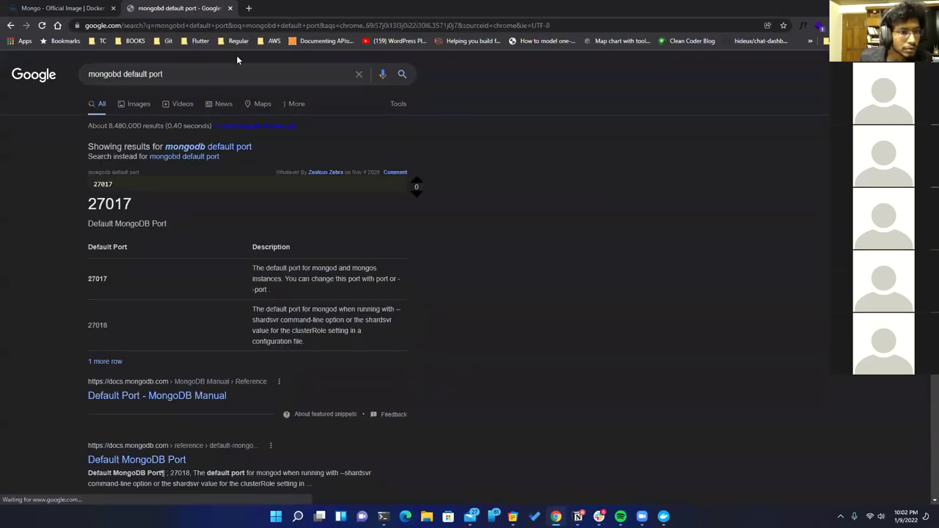
pyautogui.hotkey('alt', 'Tab')
pyautogui.click(62, 8)
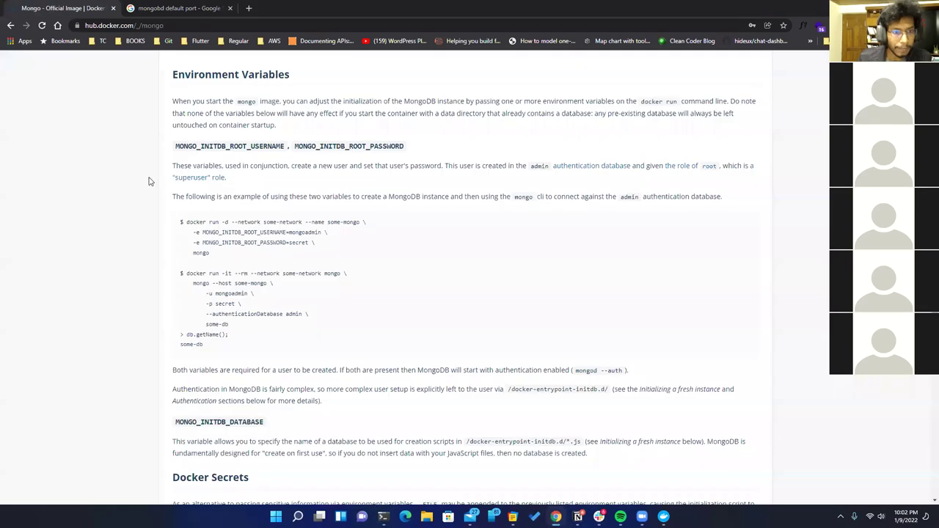
# Complete the terminal command as "docker run -it -p 27017:27017 mongo" and run it
pyautogui.hotkey('alt', 'Tab')
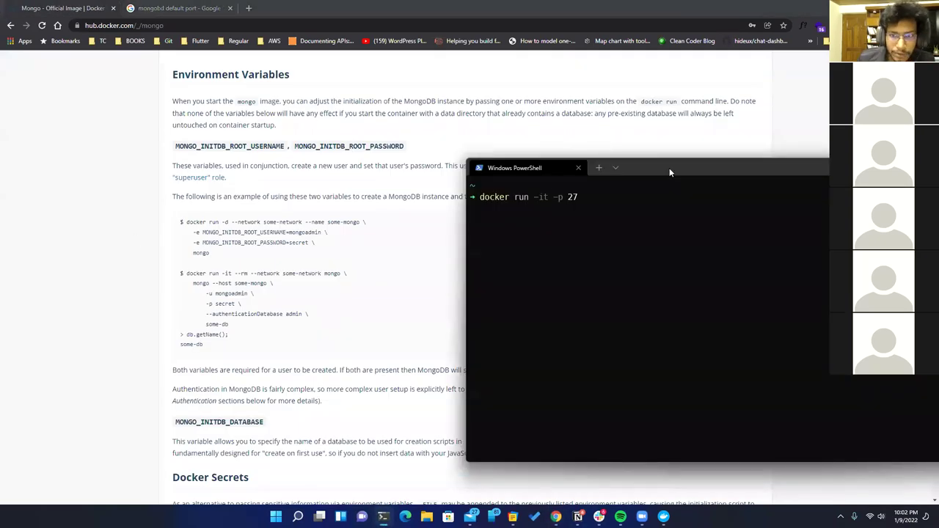
pyautogui.moveTo(669, 180); pyautogui.dragTo(643, 155)
pyautogui.write('017:')
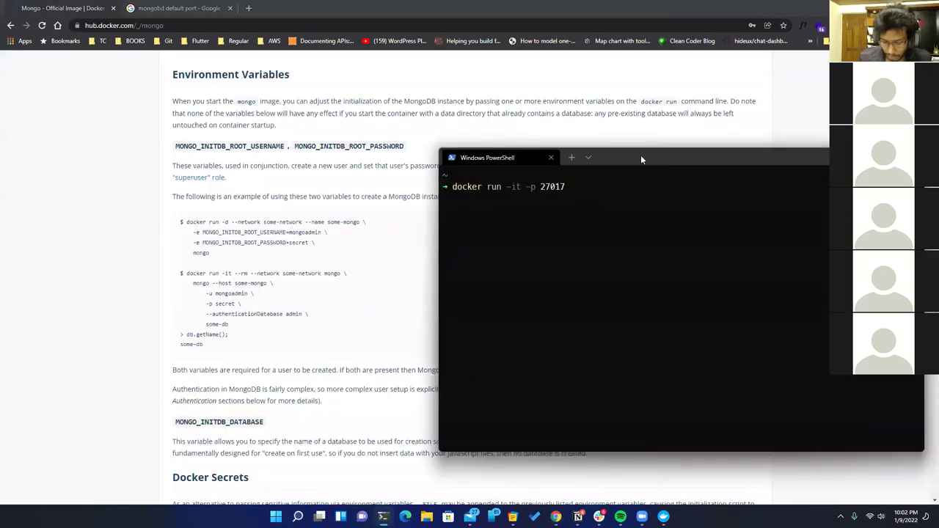
pyautogui.write('2701')
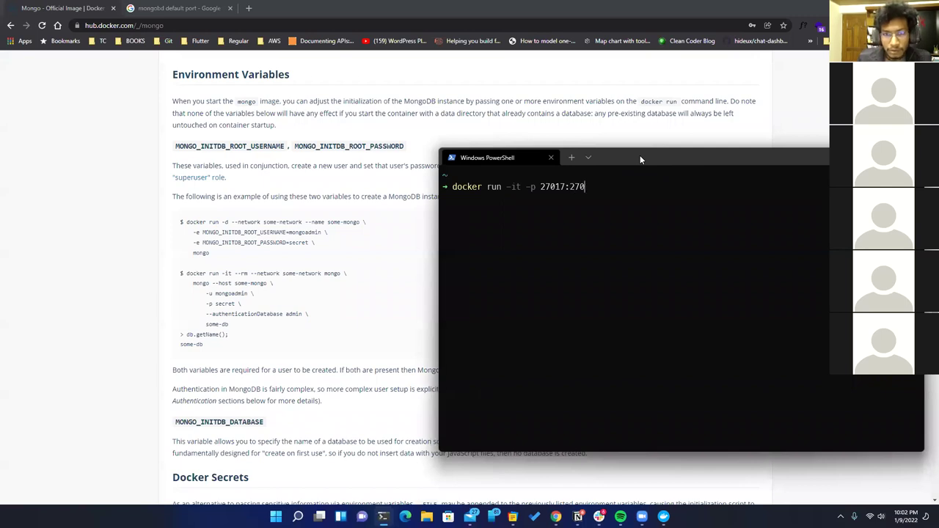
pyautogui.write('7')
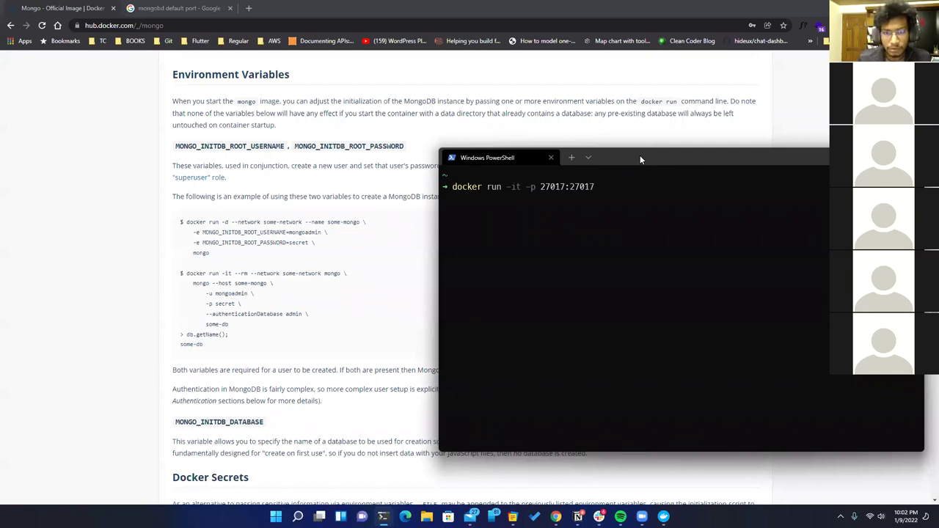
pyautogui.write(' mongo')
pyautogui.press('Return')
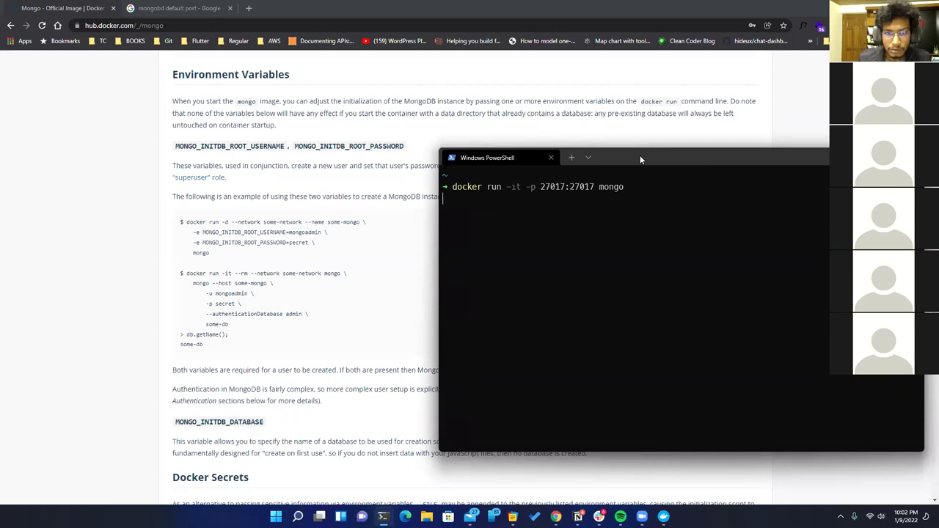
# Review the mongo container's startup log in the terminal
pyautogui.moveTo(641, 154); pyautogui.dragTo(553, 102)
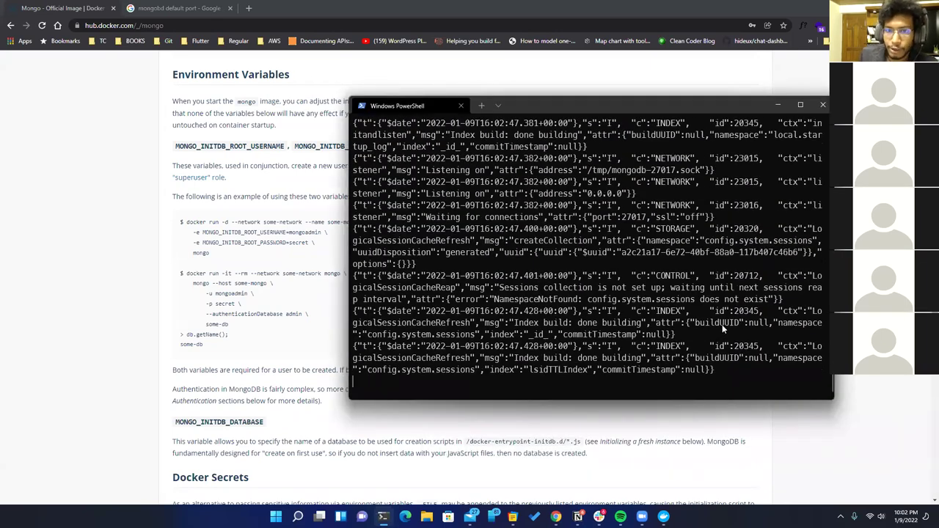
pyautogui.scroll(10, 721, 325)
pyautogui.scroll(10, 464, 165)
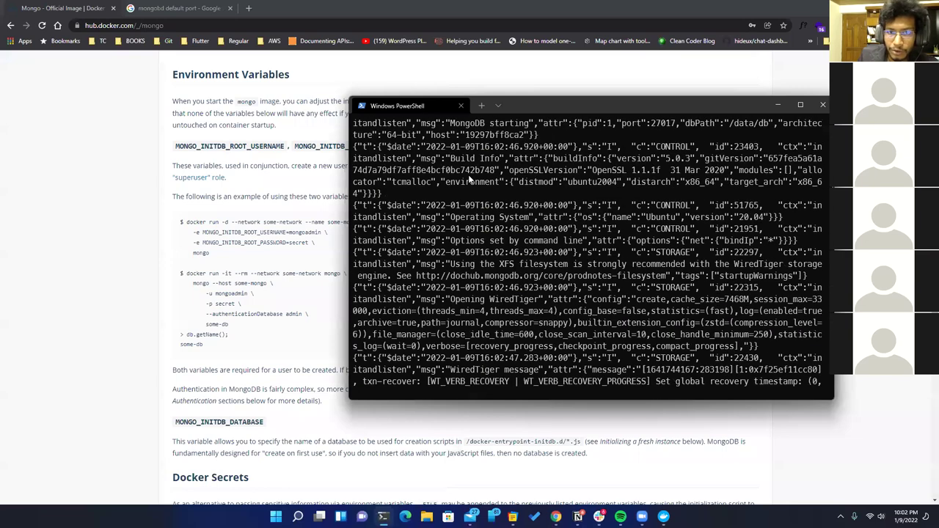
pyautogui.scroll(-5, 537, 136)
# Open the mongoosejs.com website in a new browser tab and highlight the localhost connection string in its sample code
pyautogui.click(250, 6)
pyautogui.click(250, 7)
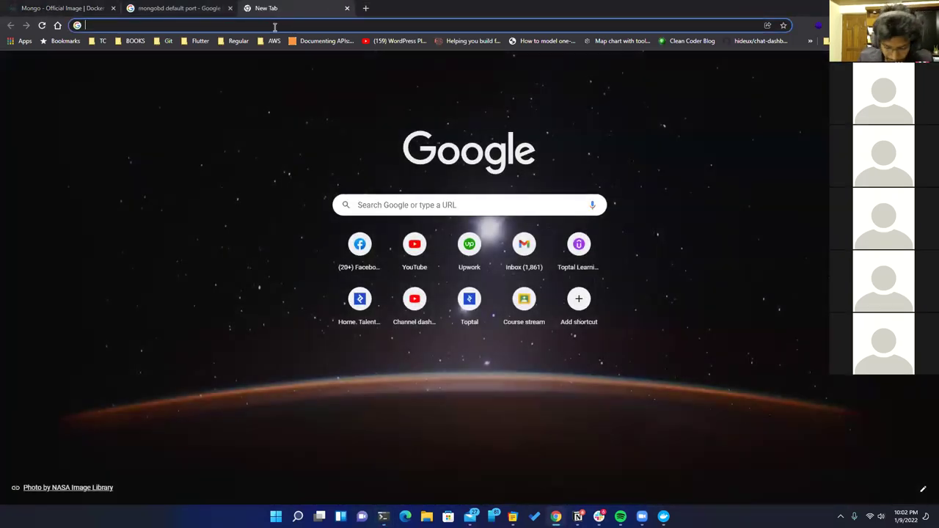
pyautogui.write('mongoose')
pyautogui.press('Return')
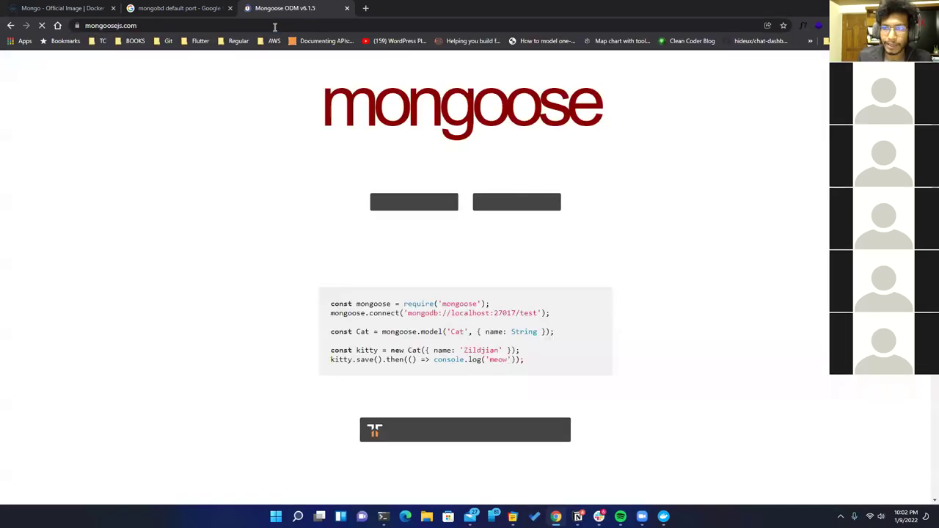
pyautogui.moveTo(408, 320); pyautogui.dragTo(540, 321)
pyautogui.click(577, 318)
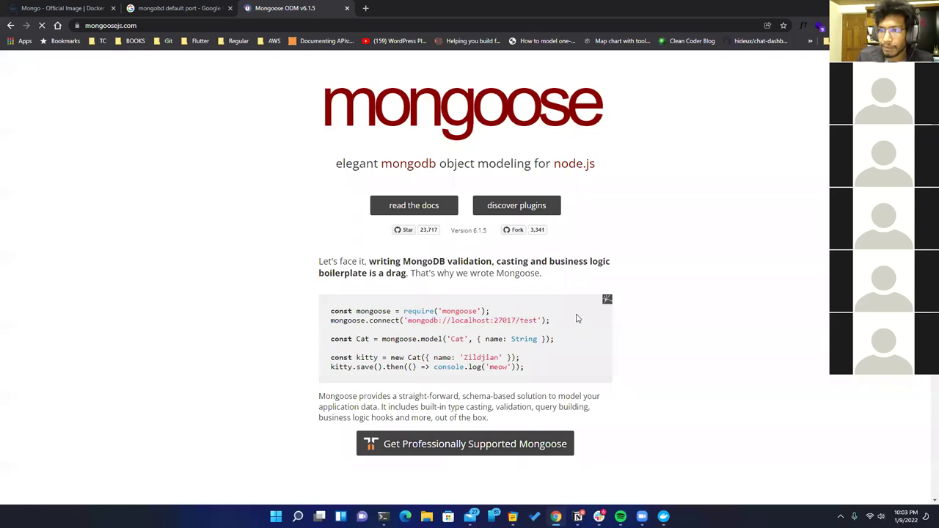
# Stop the running mongo container from PowerShell, clear the terminal and minimize its window
pyautogui.hotkey('alt', 'Tab')
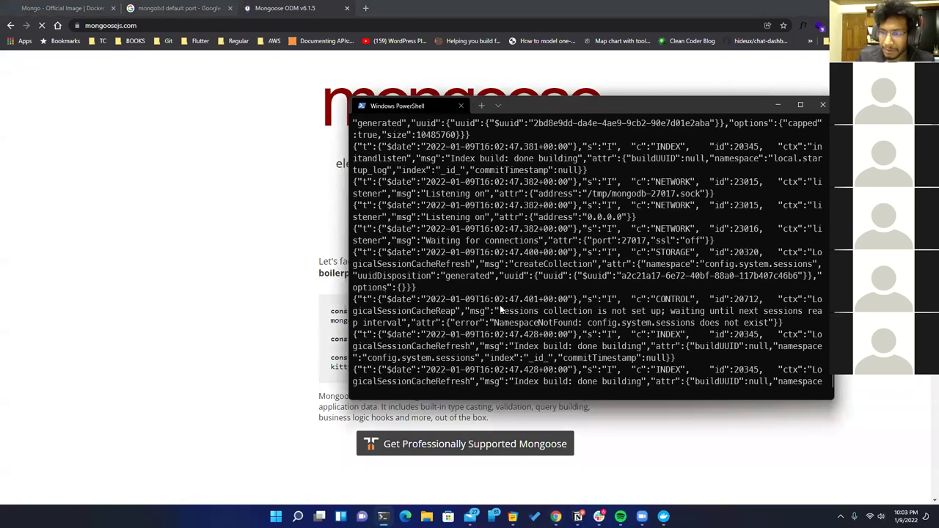
pyautogui.moveTo(600, 105); pyautogui.dragTo(552, 87)
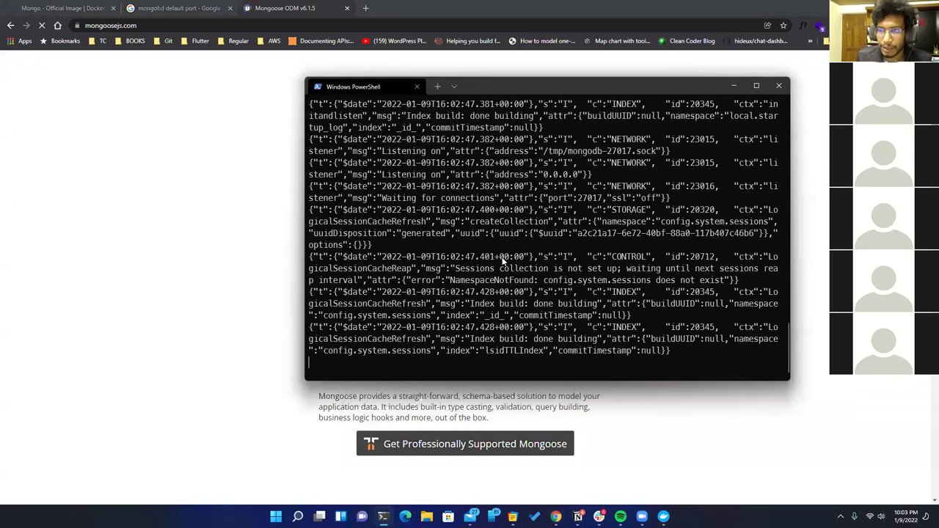
pyautogui.hotkey('ctrl', 'c')
pyautogui.hotkey('ctrl', 'c')
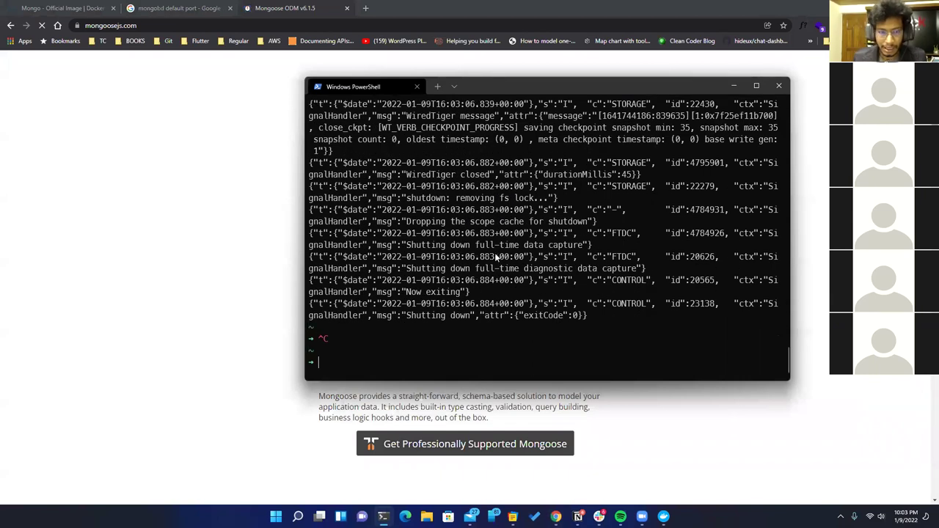
pyautogui.write('clear')
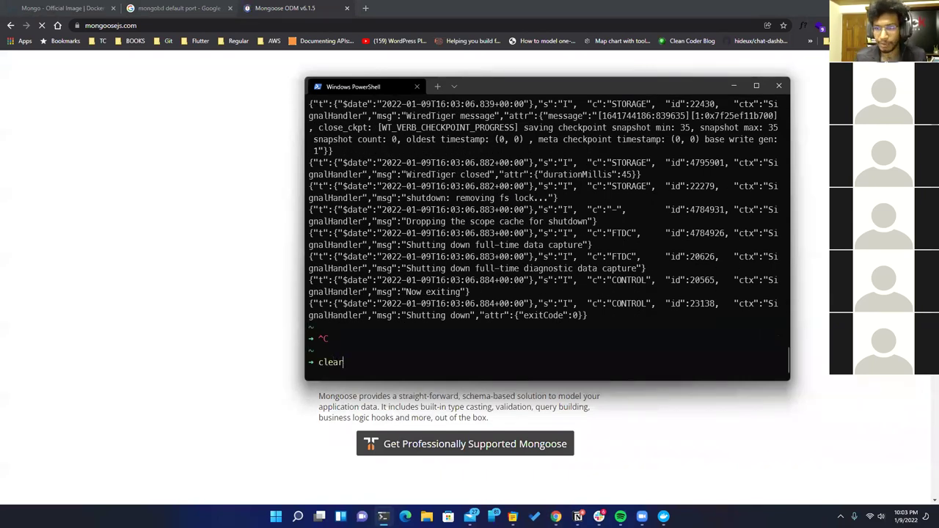
pyautogui.press('Return')
pyautogui.click(733, 86)
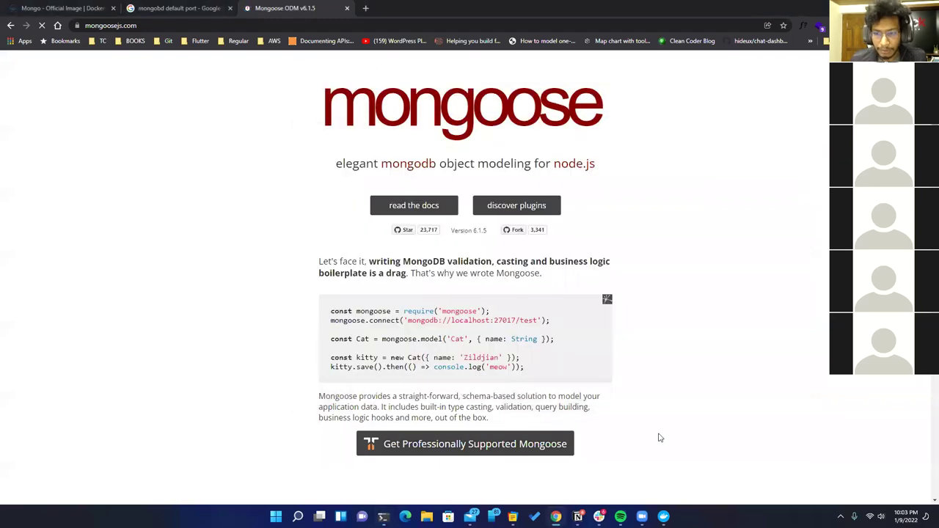
# Bring up Docker Desktop, list the containers and examine the logs of the mongodb container
pyautogui.moveTo(663, 516)
pyautogui.click(662, 460)
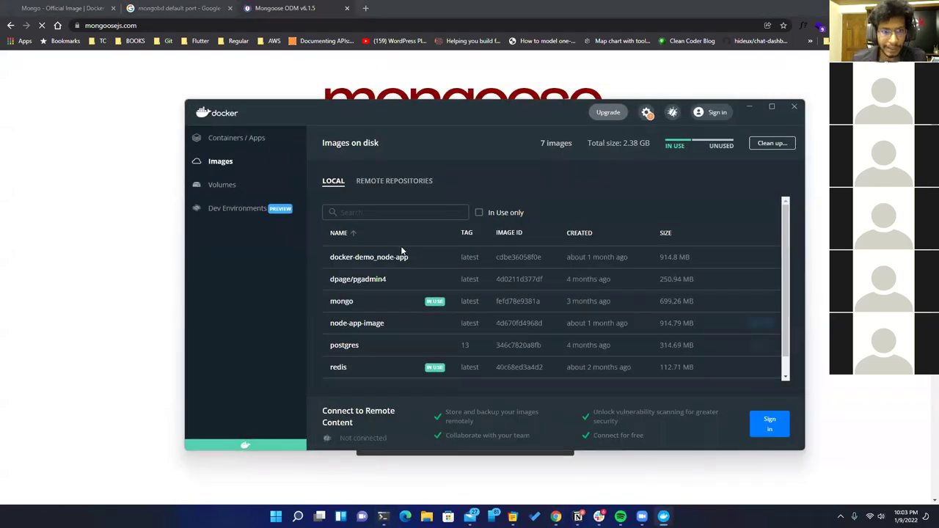
pyautogui.click(236, 141)
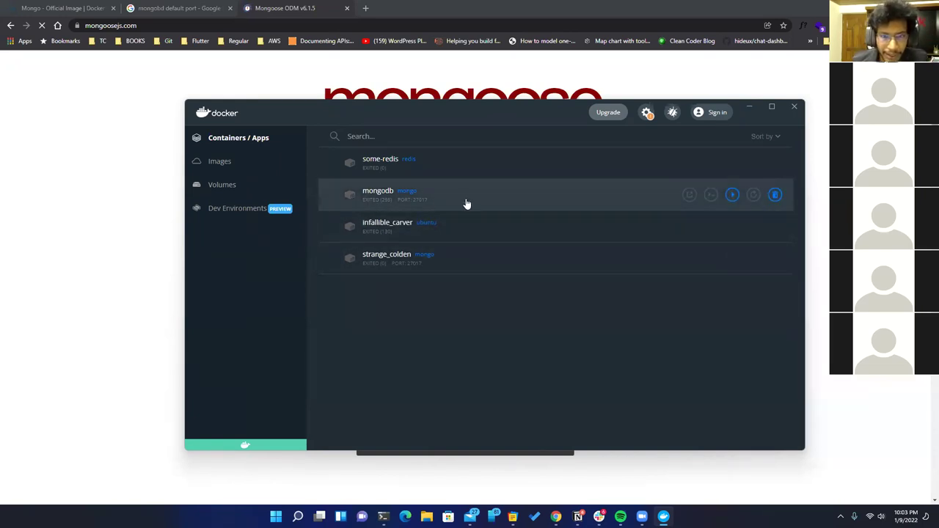
pyautogui.click(541, 201)
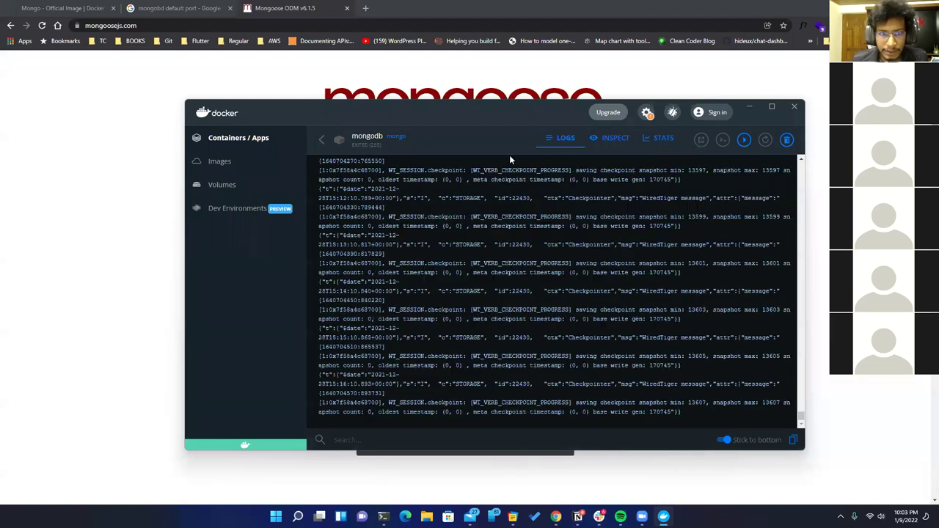
pyautogui.scroll(5, 520, 213)
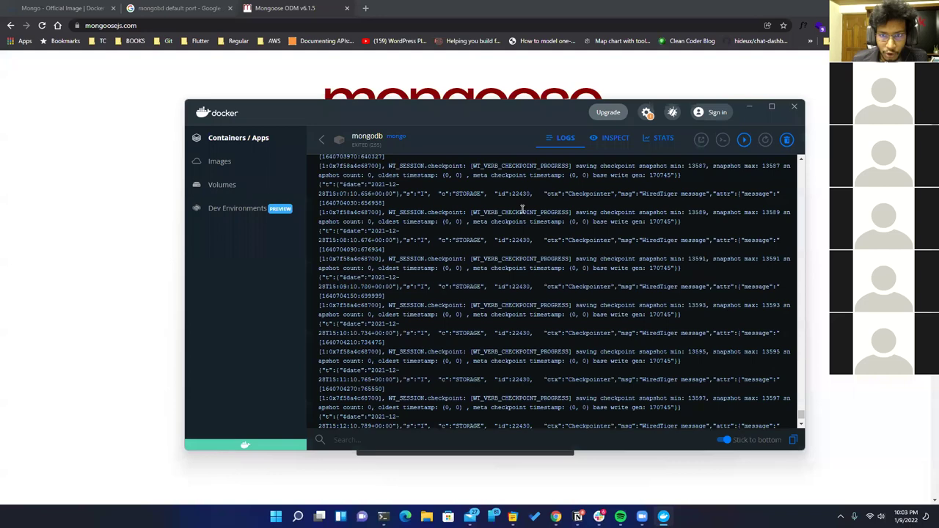
pyautogui.scroll(-5, 801, 381)
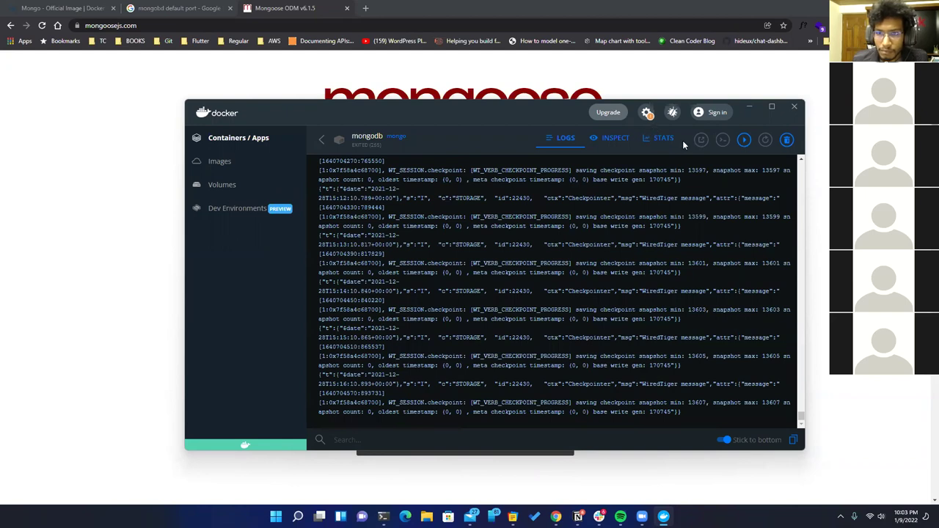
# Inspect the mongodb container's environment variables, mounts and port mapping in Docker Desktop, highlighting the 27017/tcp port entry
pyautogui.click(668, 141)
pyautogui.click(625, 144)
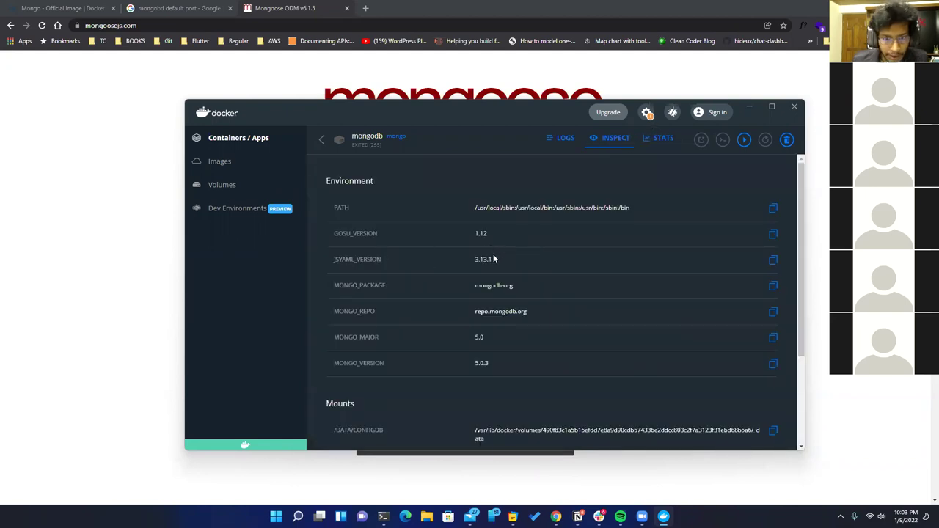
pyautogui.scroll(-3, 489, 256)
pyautogui.moveTo(473, 397); pyautogui.dragTo(543, 402)
pyautogui.click(419, 404)
pyautogui.moveTo(335, 398); pyautogui.dragTo(532, 401)
pyautogui.click(530, 402)
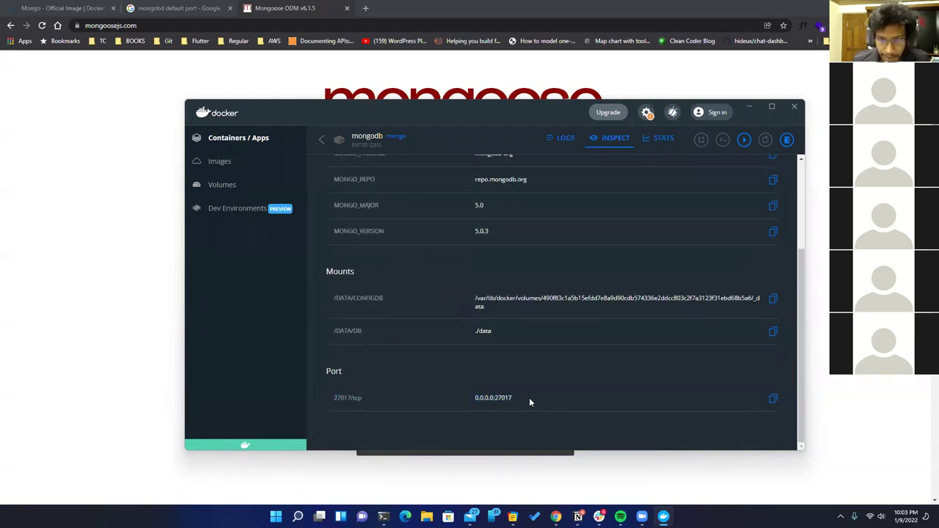
pyautogui.click(520, 405)
pyautogui.scroll(3, 561, 402)
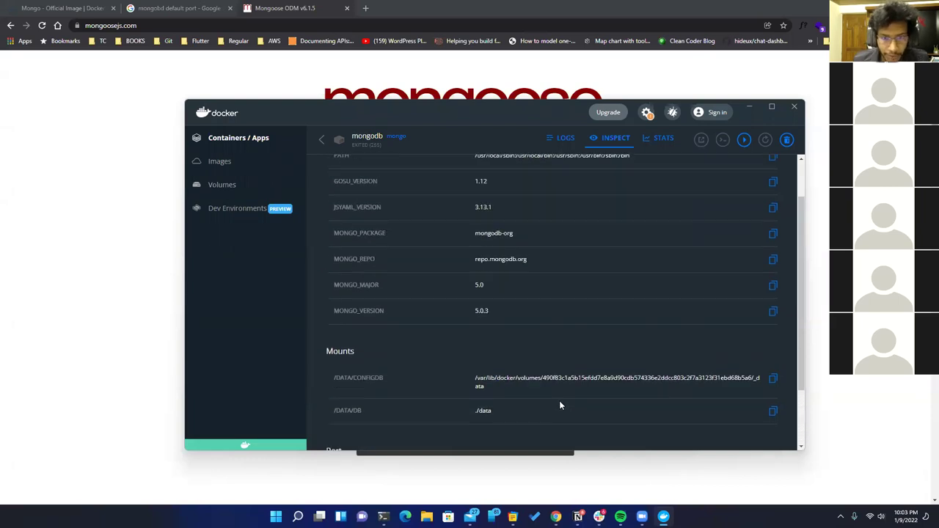
# Return to the container list, start the existing mongodb container and minimize Docker Desktop
pyautogui.click(320, 138)
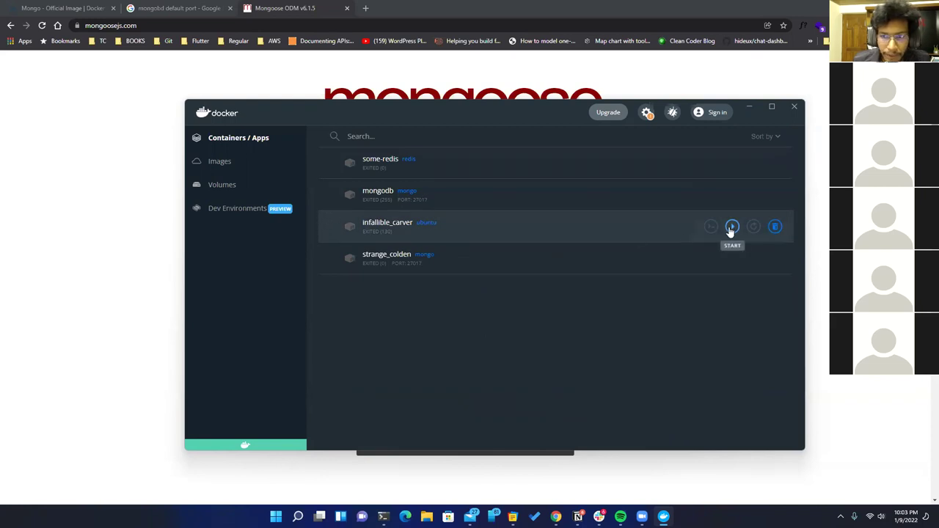
pyautogui.click(732, 195)
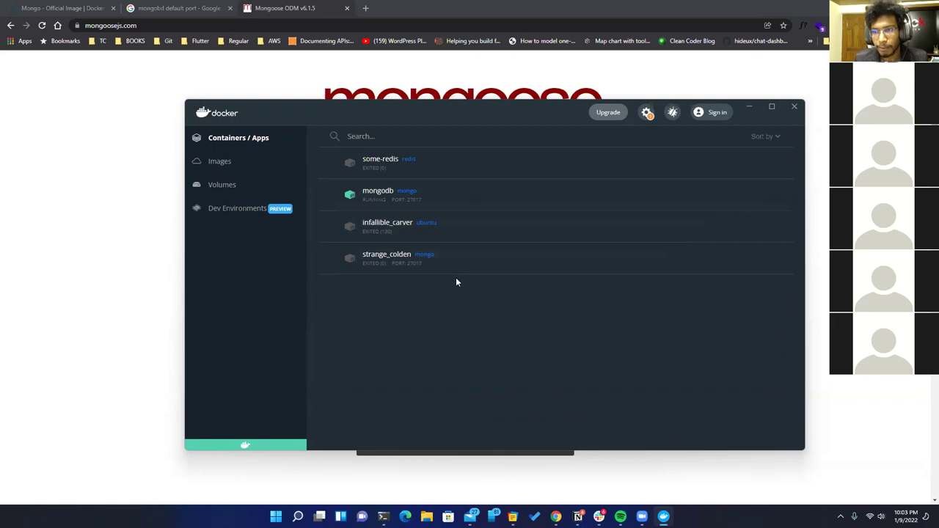
pyautogui.click(750, 108)
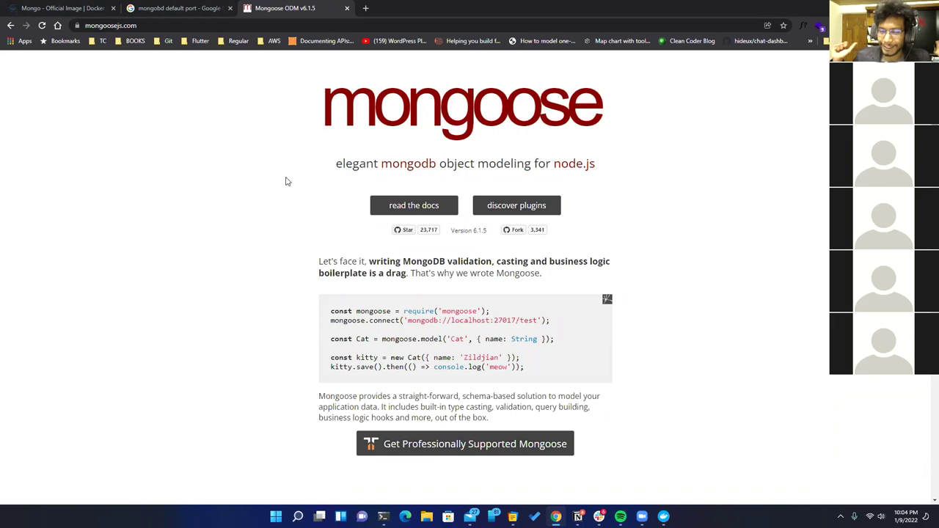
# Close the browser tabs with the default port search and the Docker Hub mongo page, keeping the Mongoose site
pyautogui.click(230, 8)
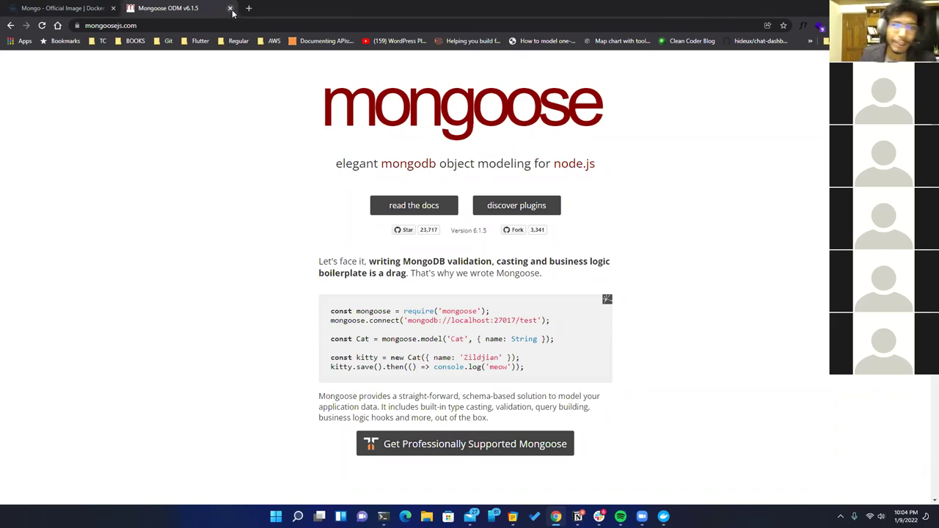
pyautogui.click(112, 8)
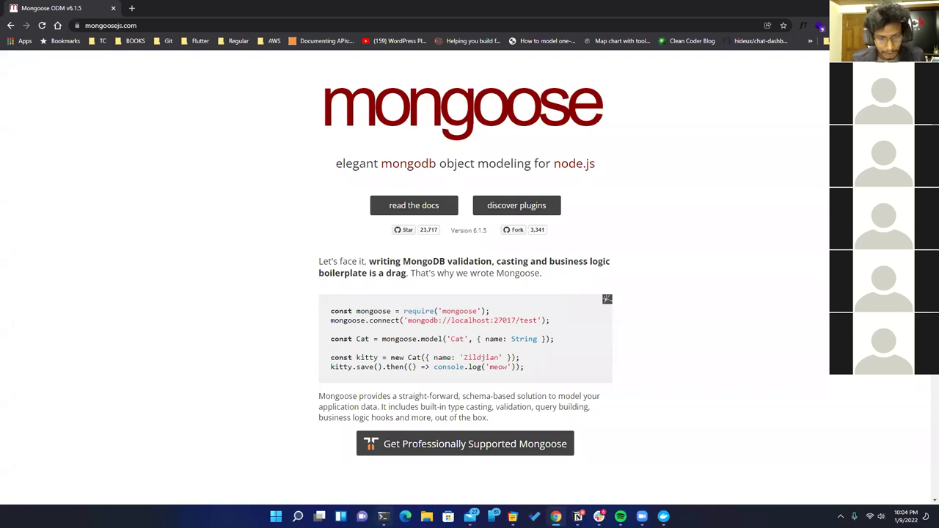
# Switch to PowerShell, change into Documents\Codes, list its folders, then enter the bbc folder and list its contents
pyautogui.click(383, 516)
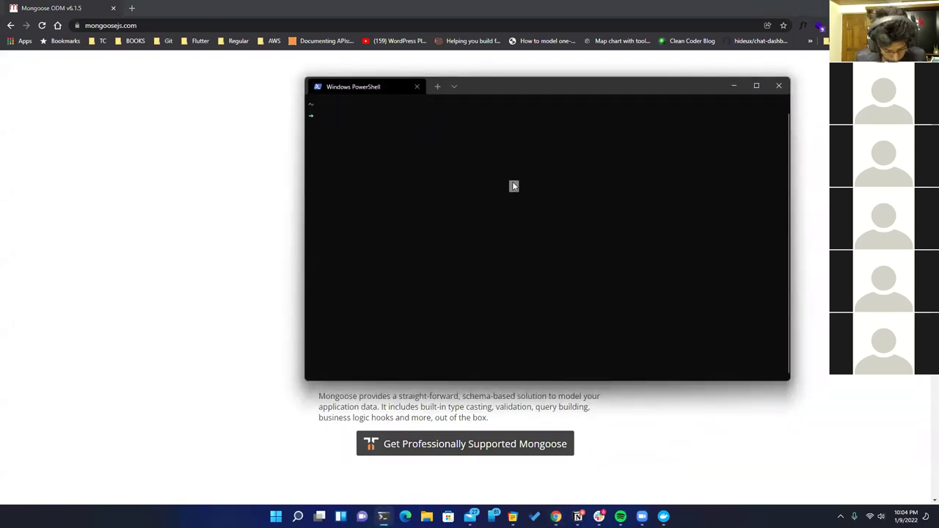
pyautogui.write('cd .\\Documents\\Co')
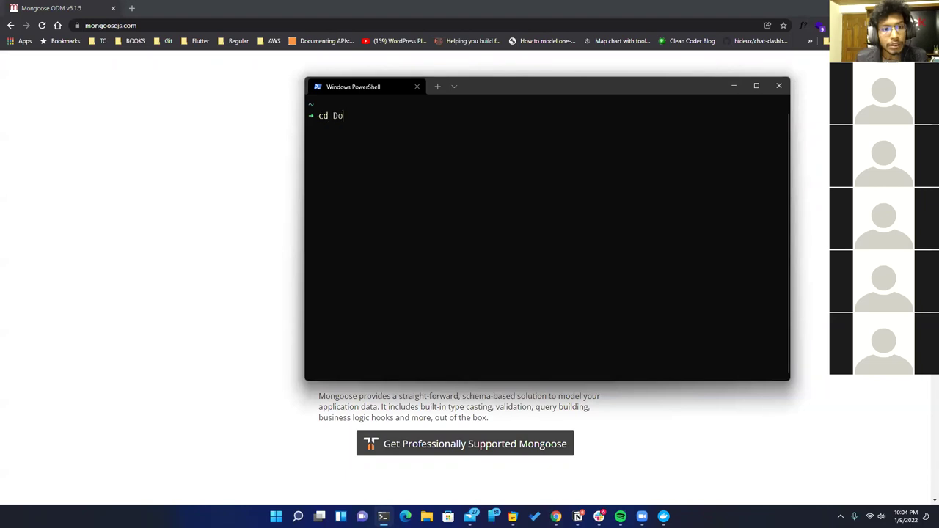
pyautogui.press('Tab')
pyautogui.press('Return')
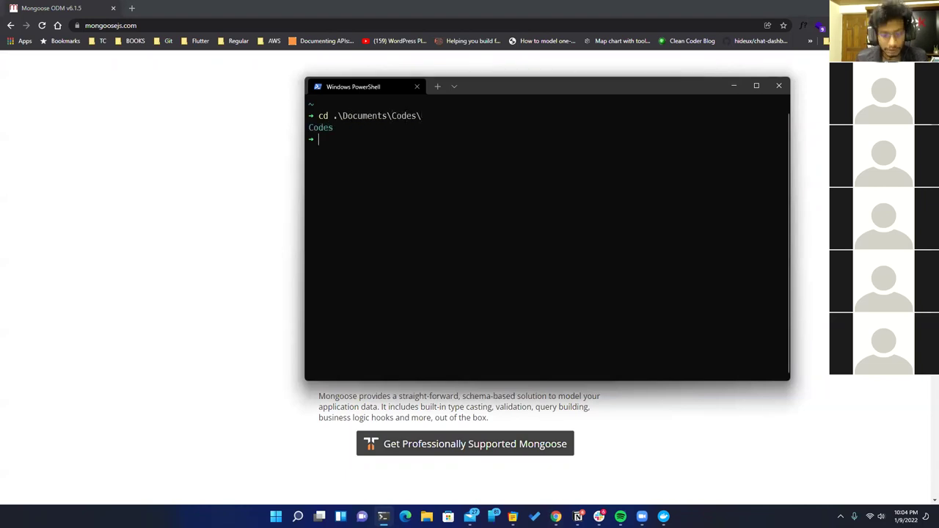
pyautogui.write('ls')
pyautogui.press('Return')
pyautogui.write('cd b')
pyautogui.press('Tab')
pyautogui.press('Return')
pyautogui.write('ls')
pyautogui.press('Return')
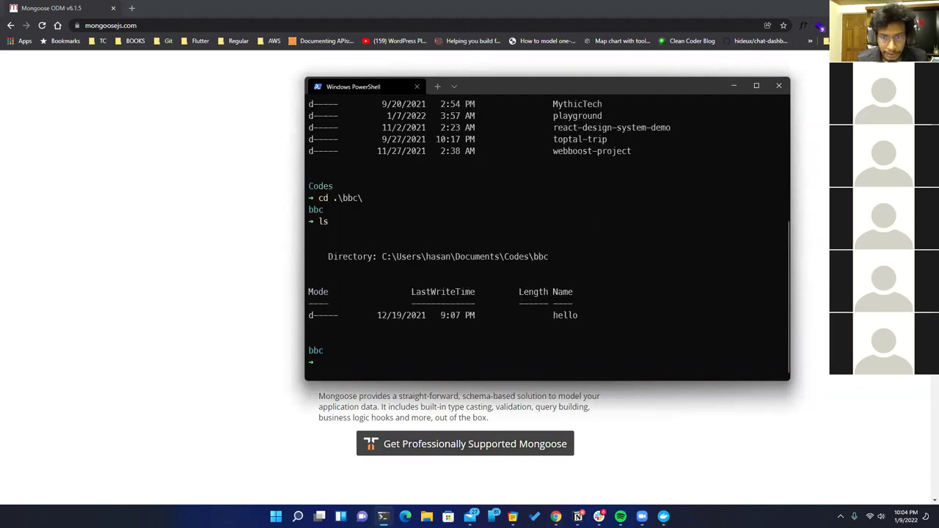
# Create a folder named mon-demo inside bbc and change into it
pyautogui.write('mkdir ')
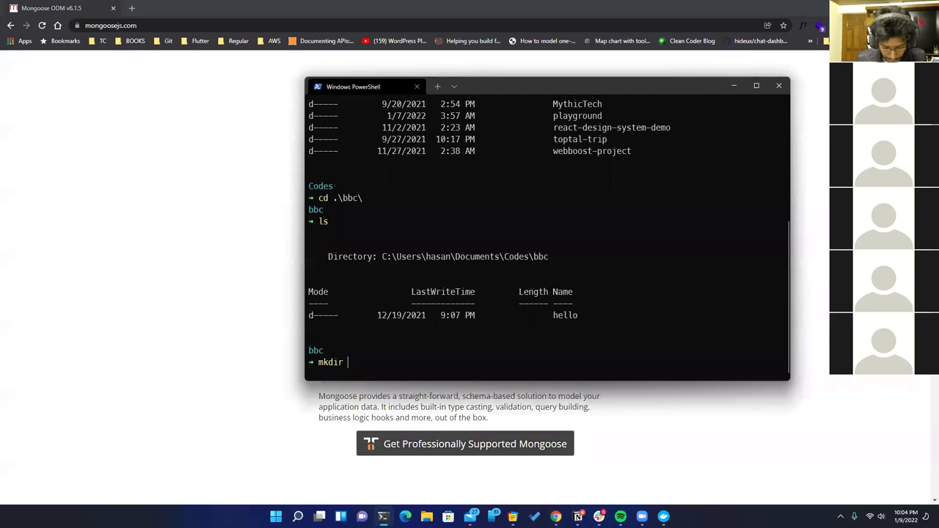
pyautogui.write('mon')
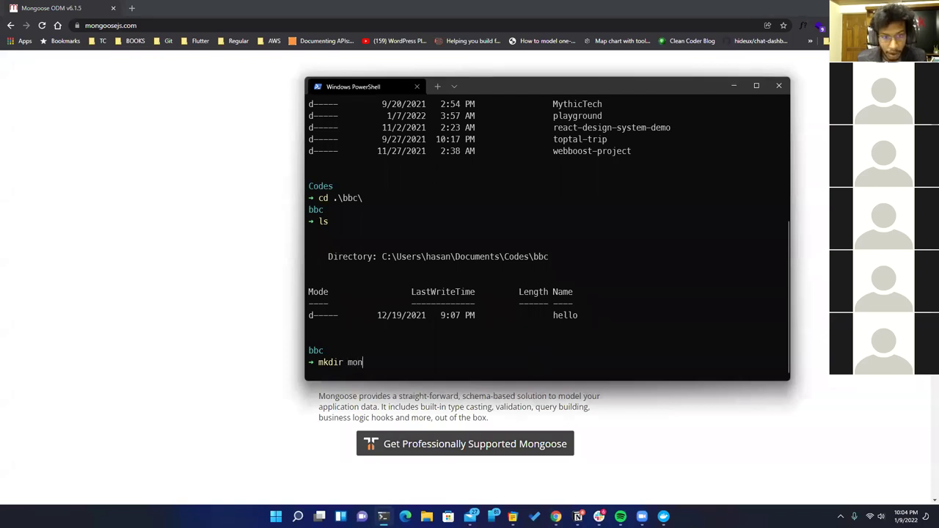
pyautogui.write('-demo')
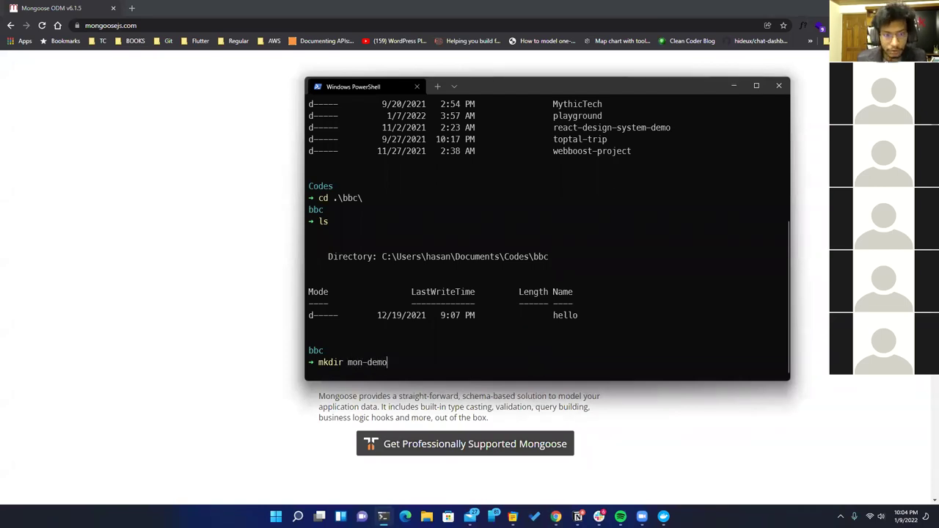
pyautogui.press('Return')
pyautogui.write('cd mon')
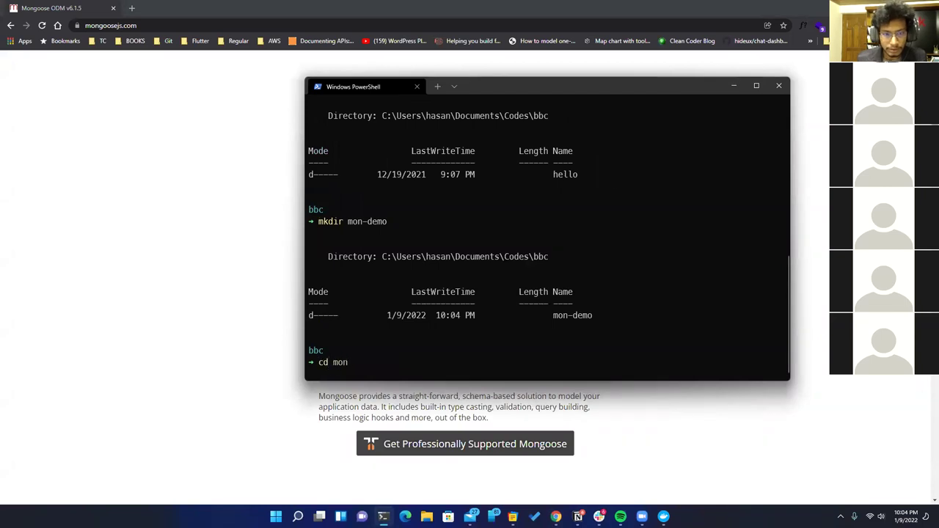
pyautogui.press('Tab')
pyautogui.press('Return')
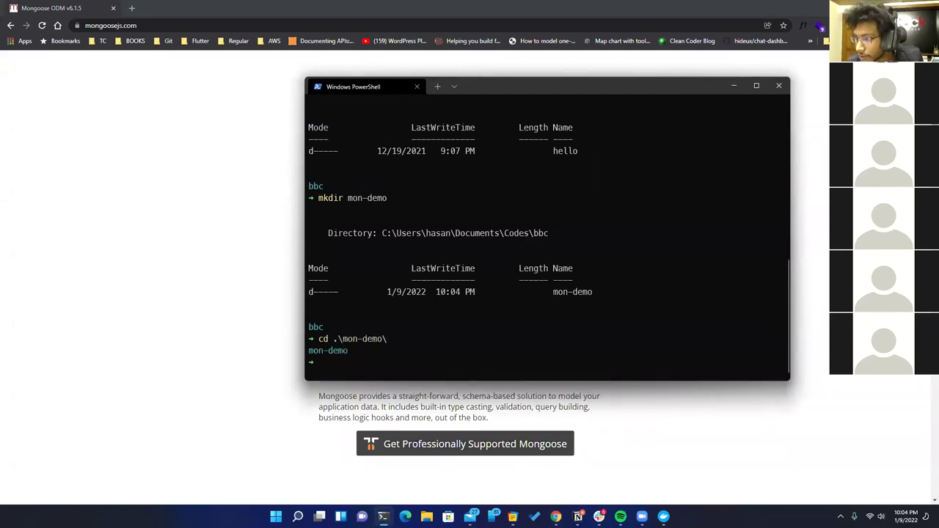
# Open the mon-demo folder in Visual Studio Code from the terminal with "code ."
pyautogui.write('co')
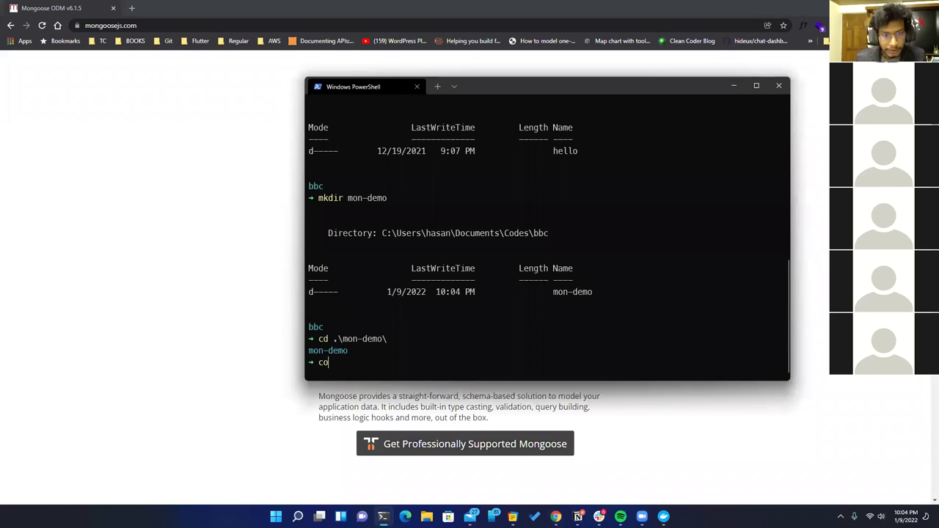
pyautogui.write('de .')
pyautogui.press('Return')
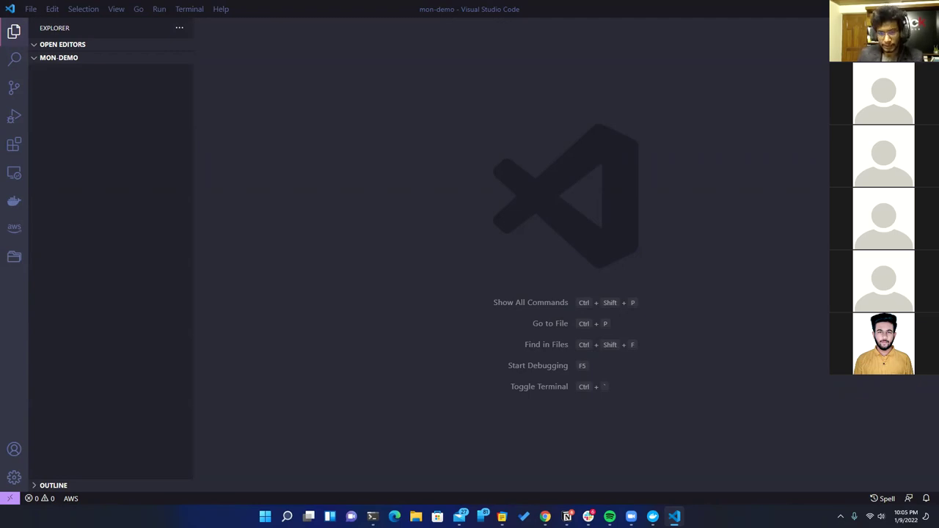
pyautogui.click(585, 151)
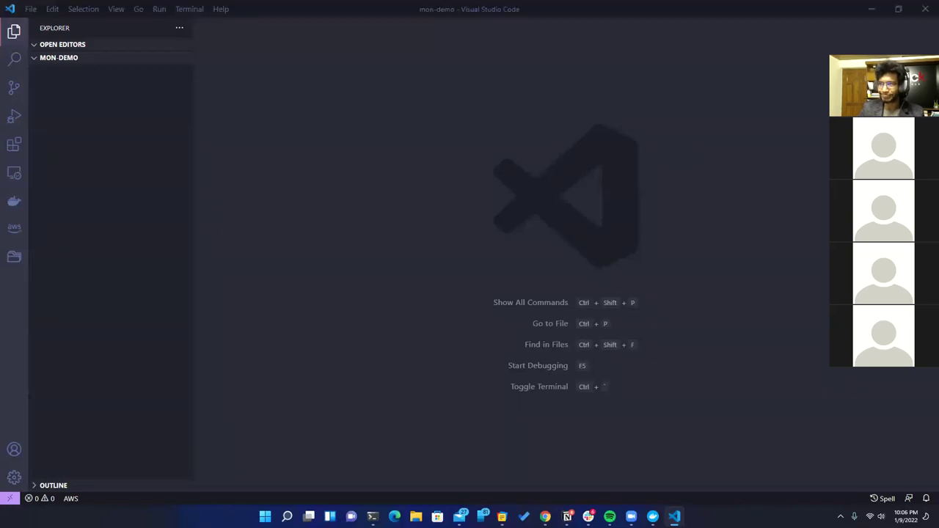
pyautogui.click(557, 167)
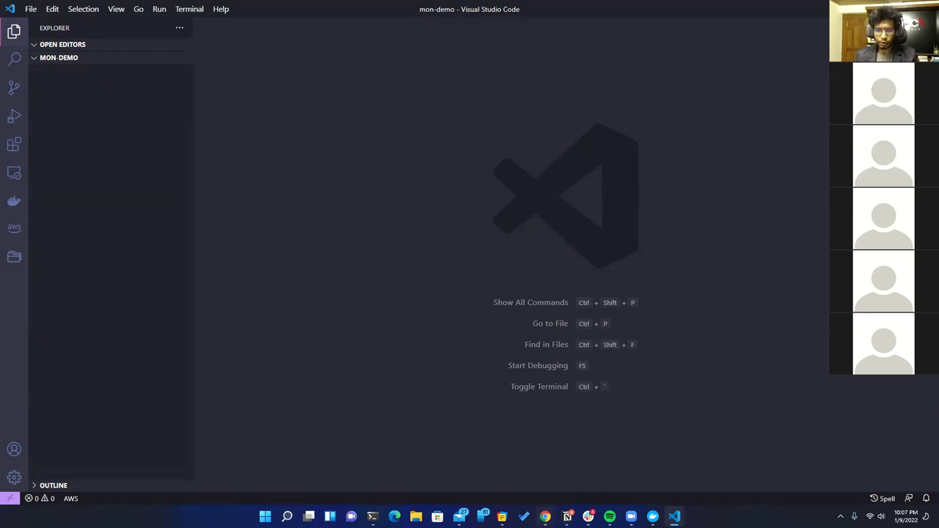
# Switch to Chrome, search for "mongodb database" in a new tab and open the official MongoDB website
pyautogui.click(545, 516)
pyautogui.click(135, 8)
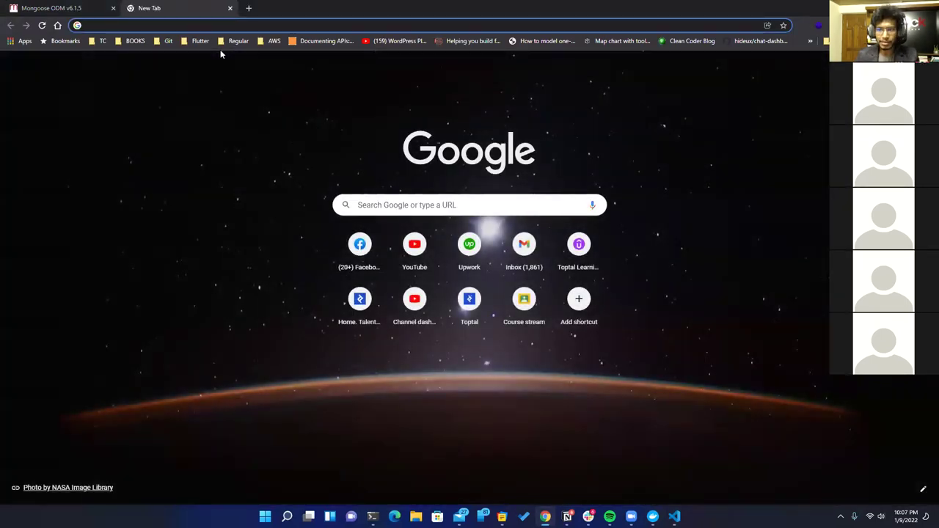
pyautogui.write('mongodb database')
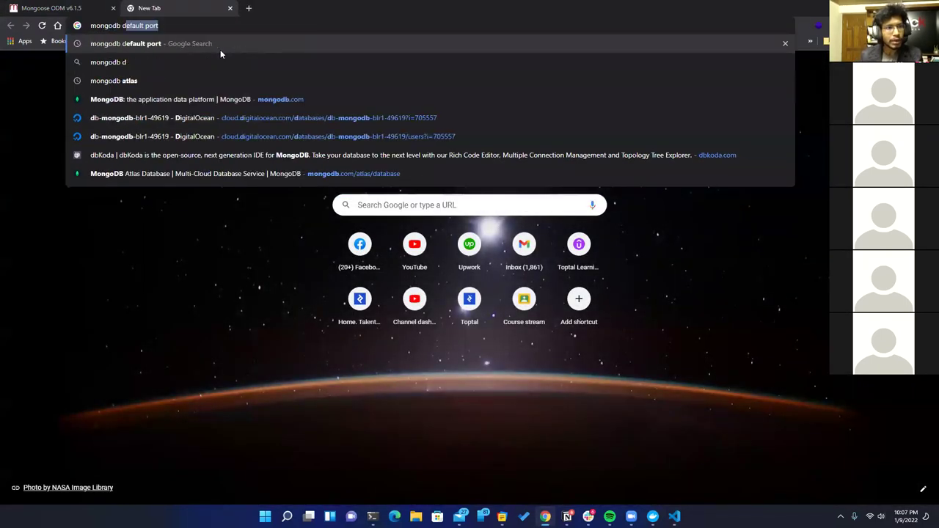
pyautogui.press('Return')
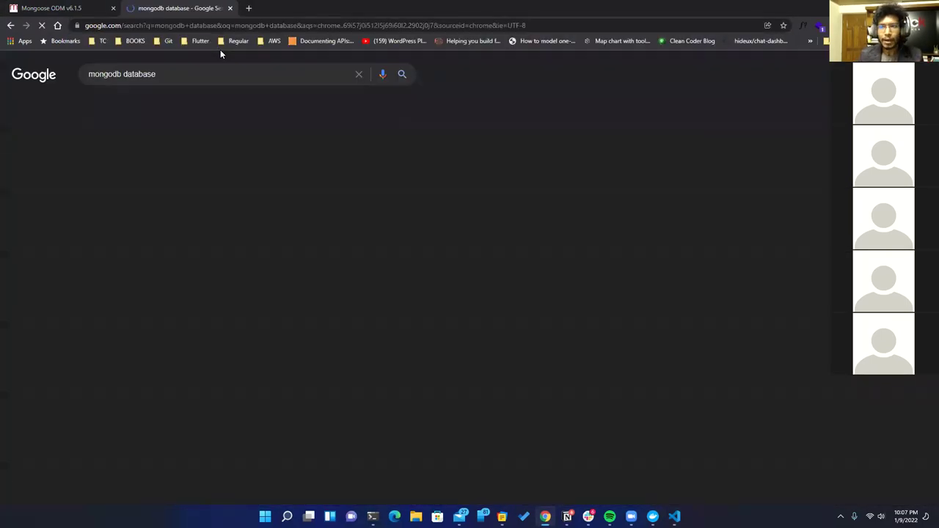
pyautogui.click(208, 182)
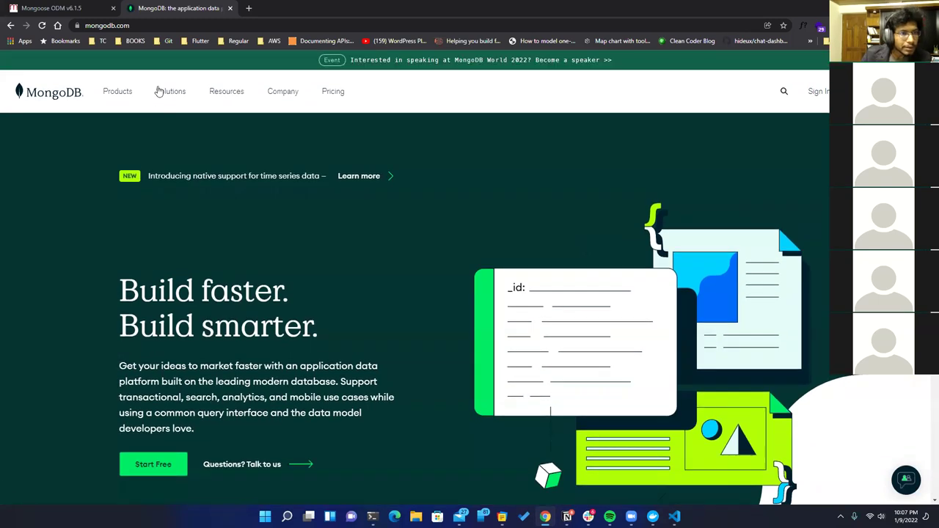
# Open the Atlas Database product page on the MongoDB site and look through its service description and feature overview
pyautogui.moveTo(123, 113)
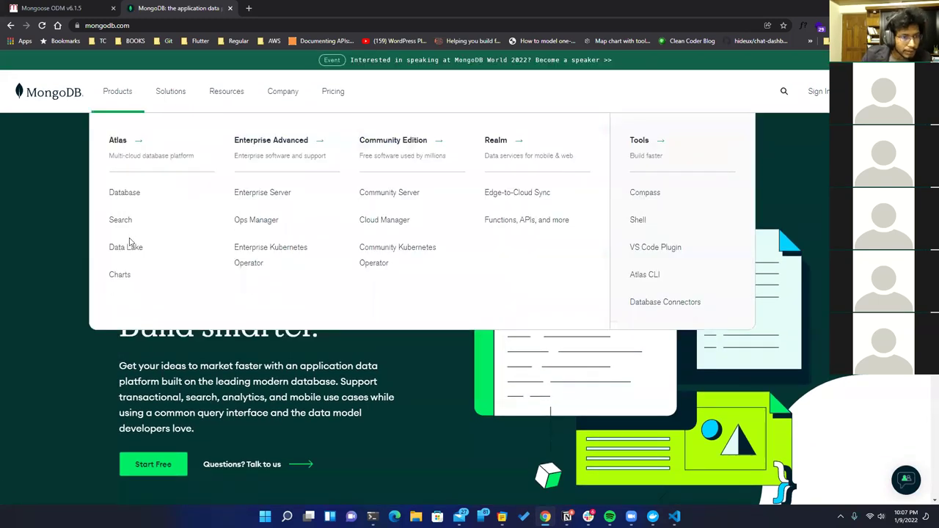
pyautogui.click(126, 194)
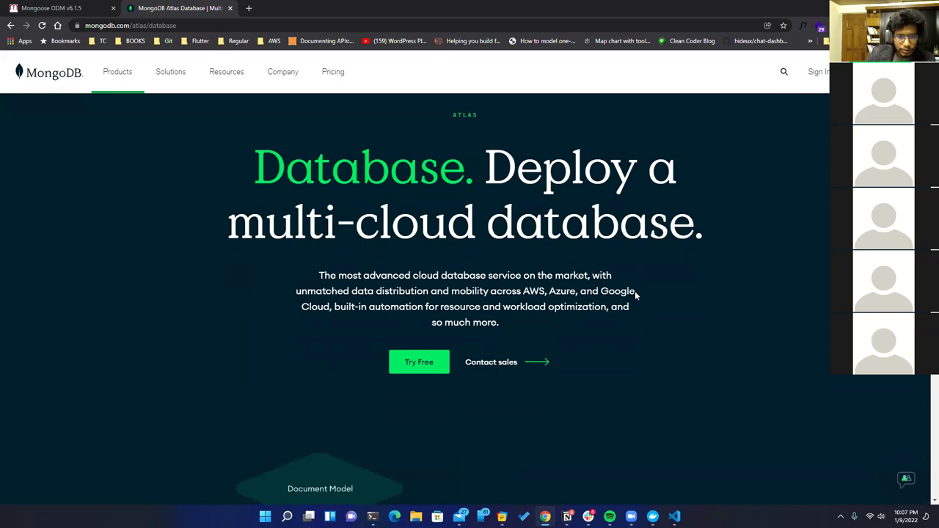
pyautogui.scroll(-1, 562, 295)
pyautogui.scroll(-8, 635, 278)
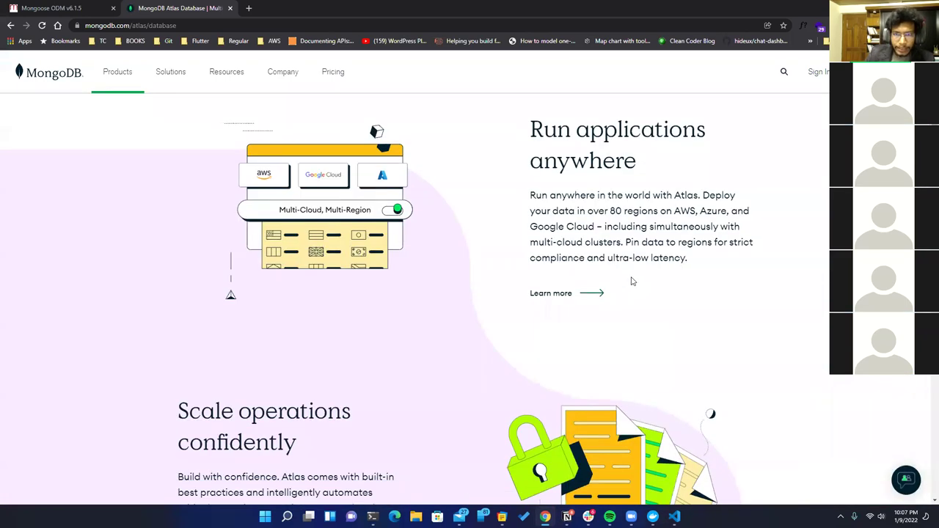
pyautogui.scroll(-5, 399, 283)
pyautogui.scroll(-2, 399, 283)
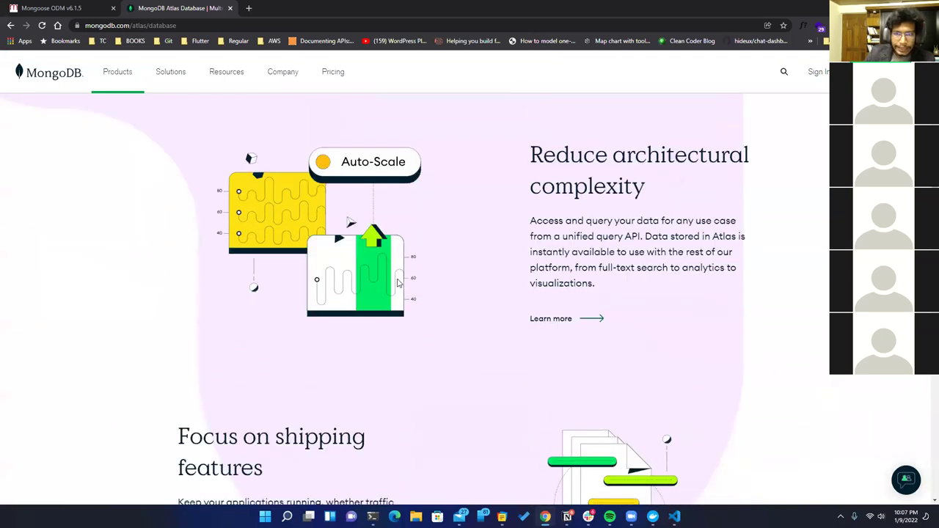
pyautogui.scroll(-3, 398, 283)
pyautogui.scroll(-1, 396, 282)
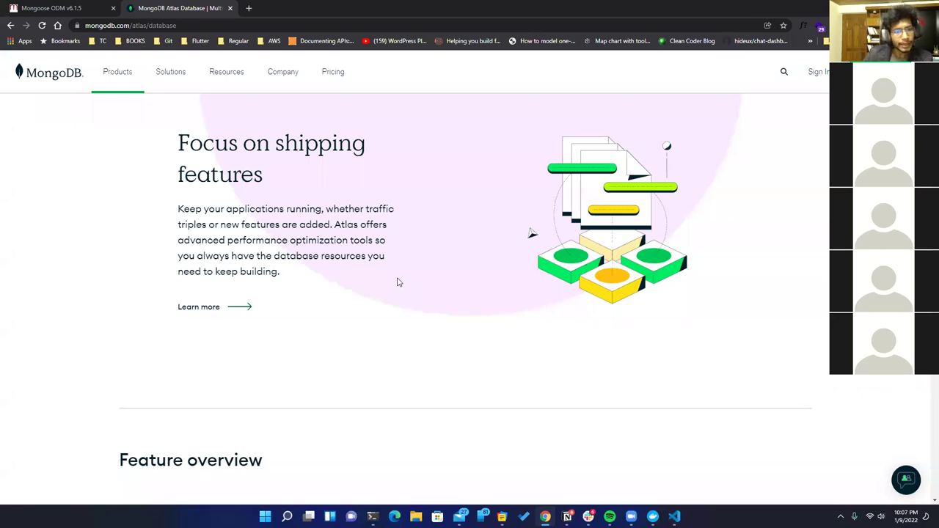
pyautogui.scroll(-1, 402, 276)
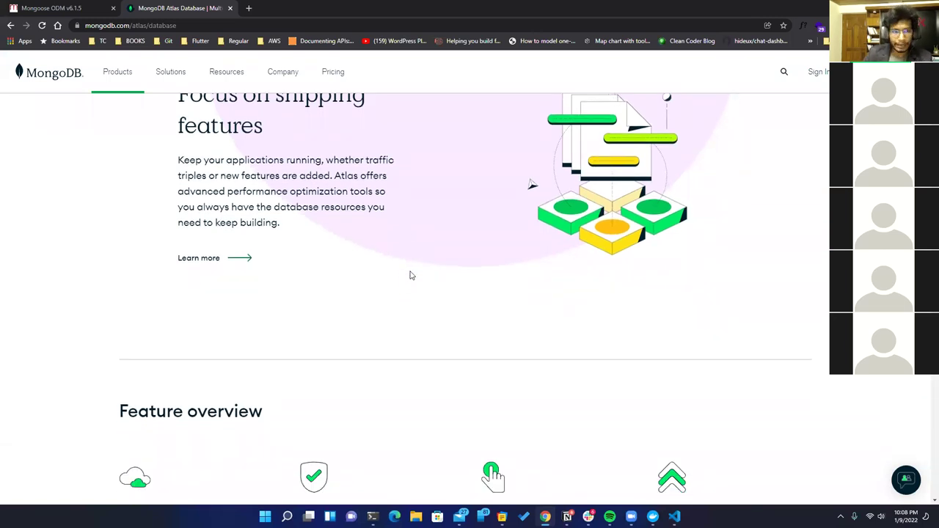
pyautogui.scroll(-5, 410, 275)
pyautogui.scroll(1, 410, 274)
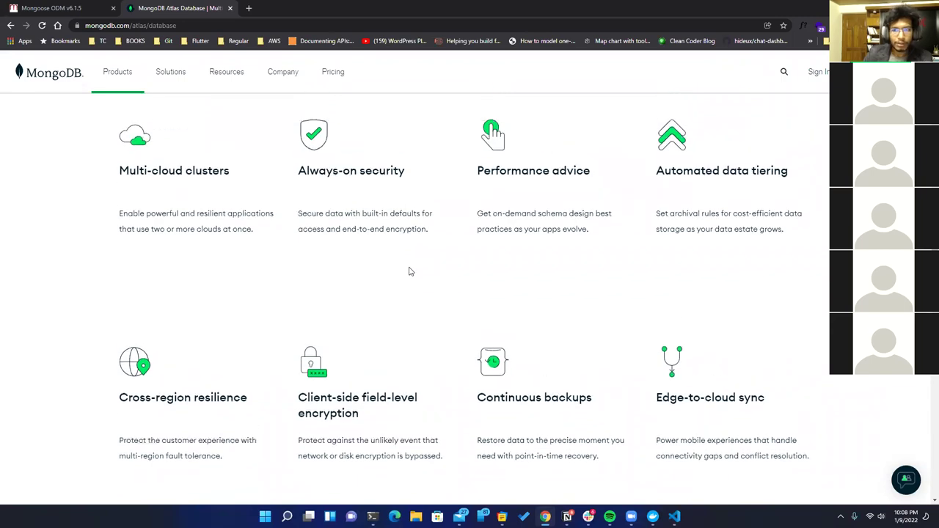
pyautogui.scroll(-4, 411, 268)
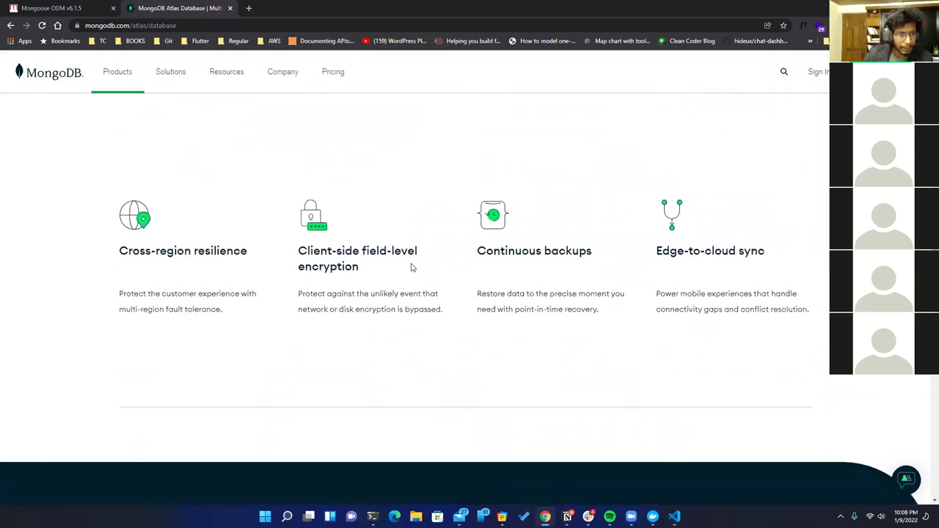
pyautogui.scroll(12, 416, 290)
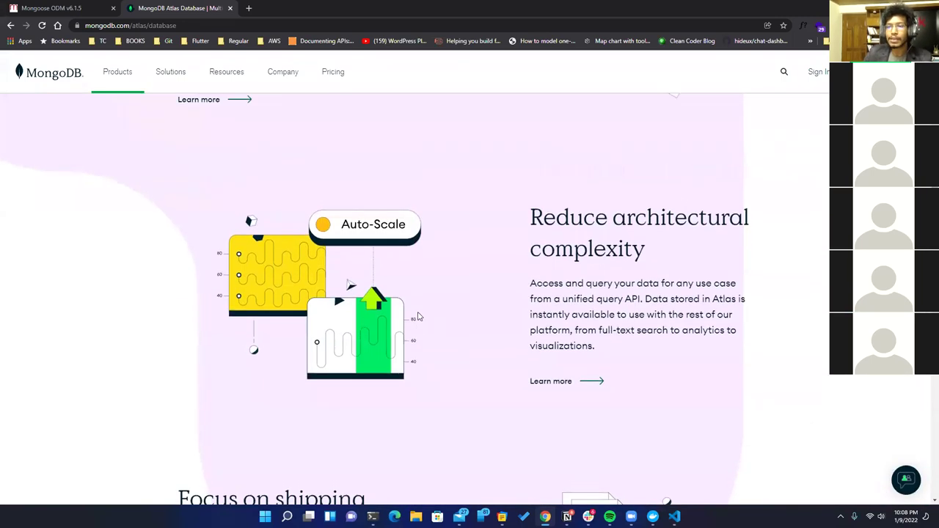
pyautogui.scroll(15, 416, 308)
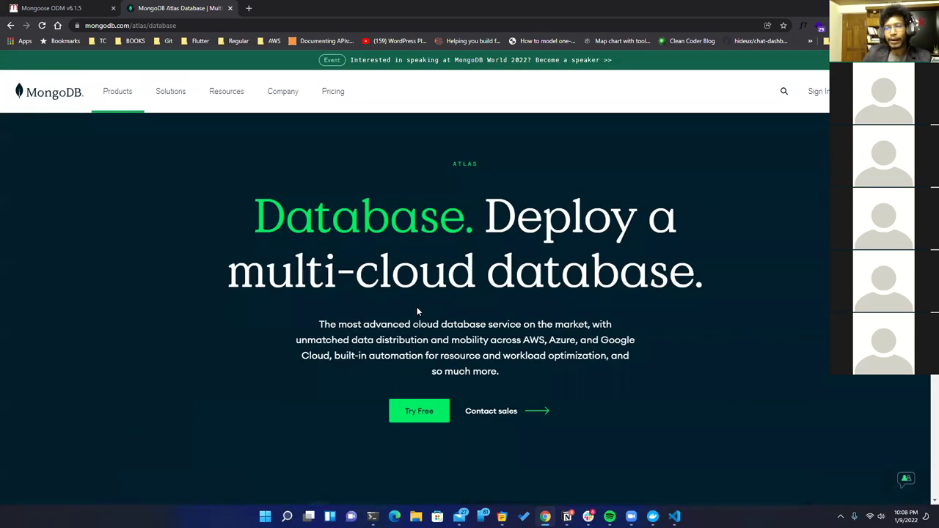